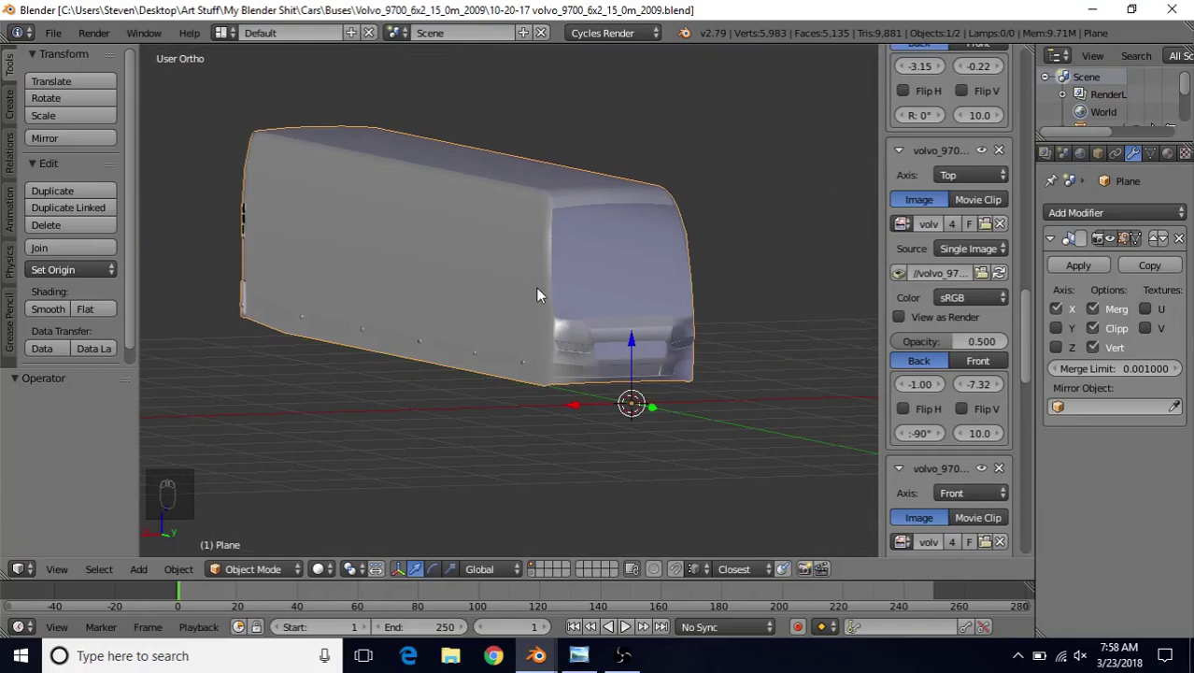
Put the bus mesh in Edit Mode with face select, zoomed and orbited to its front.
key(Tab)
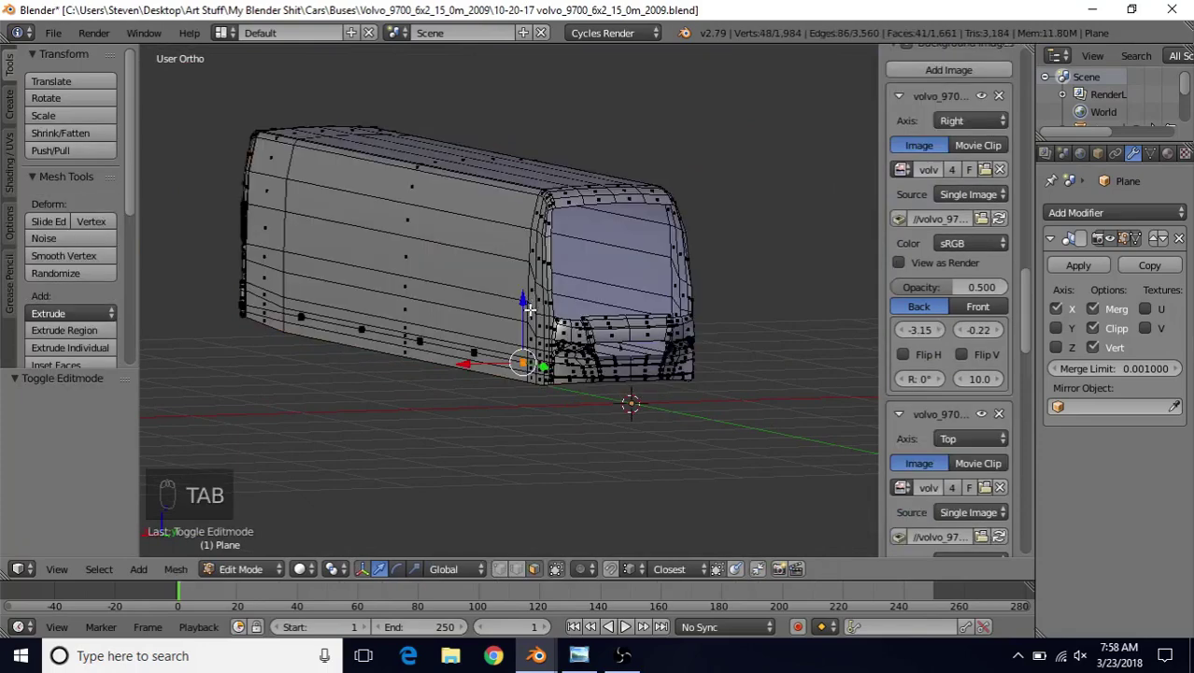
scroll(517, 354, up, 5)
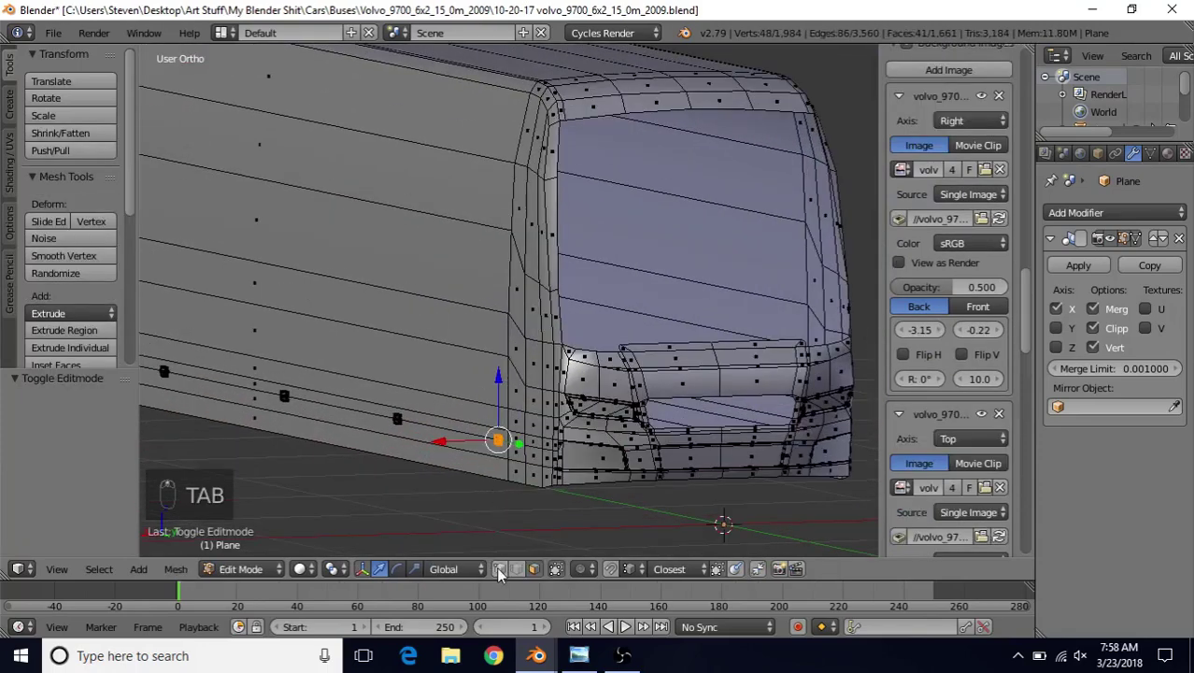
click(534, 568)
middle_drag(576, 426, 442, 449)
scroll(442, 449, up, 2)
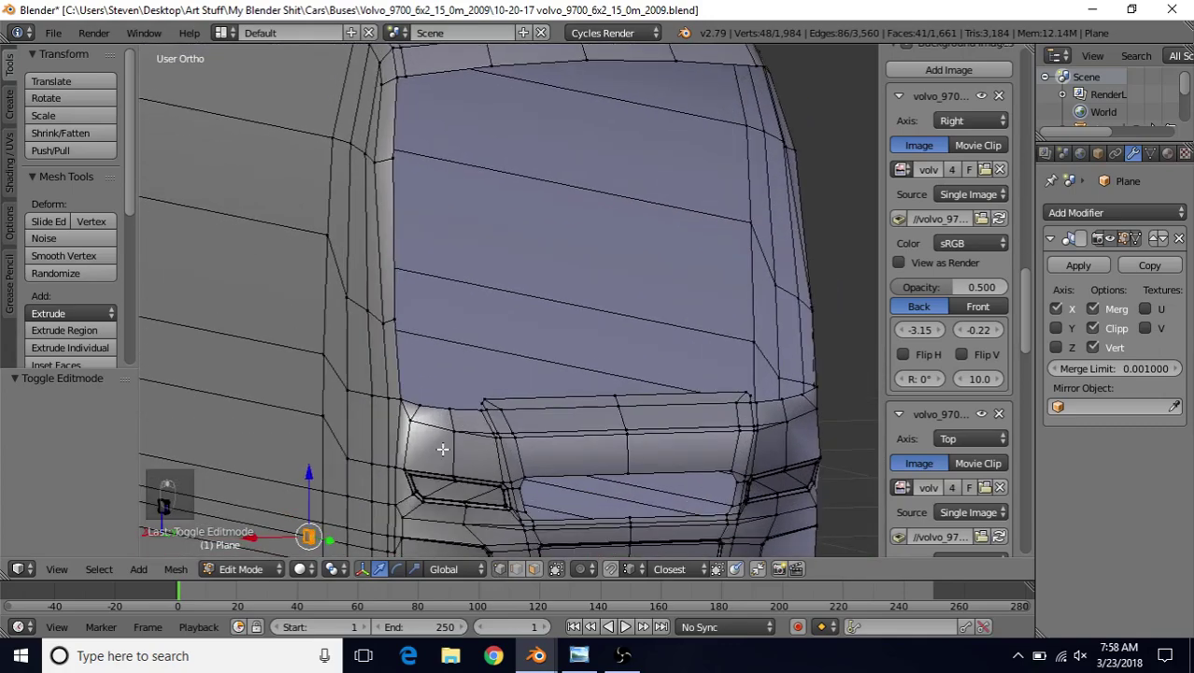
Bring up the brown Volvo 9700 reference photo in Windows Photo Viewer.
click(579, 655)
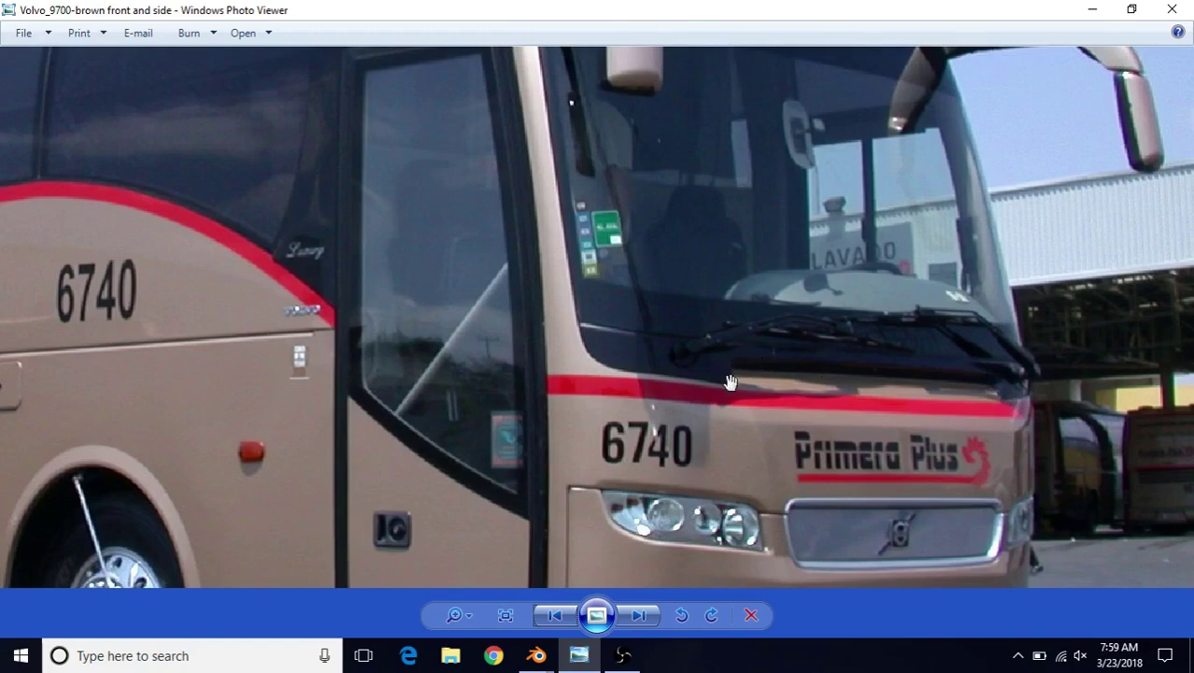
Back in Blender, select the windshield's lower edge and centre the view on it.
click(537, 656)
click(584, 603)
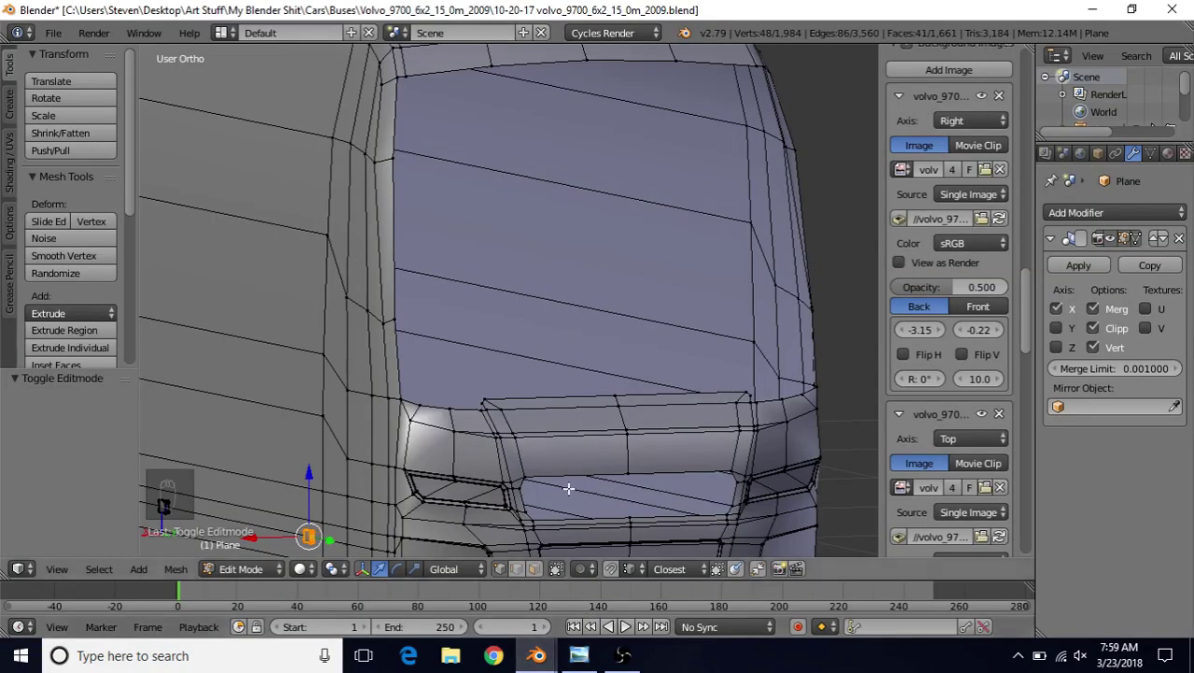
right_click(463, 439)
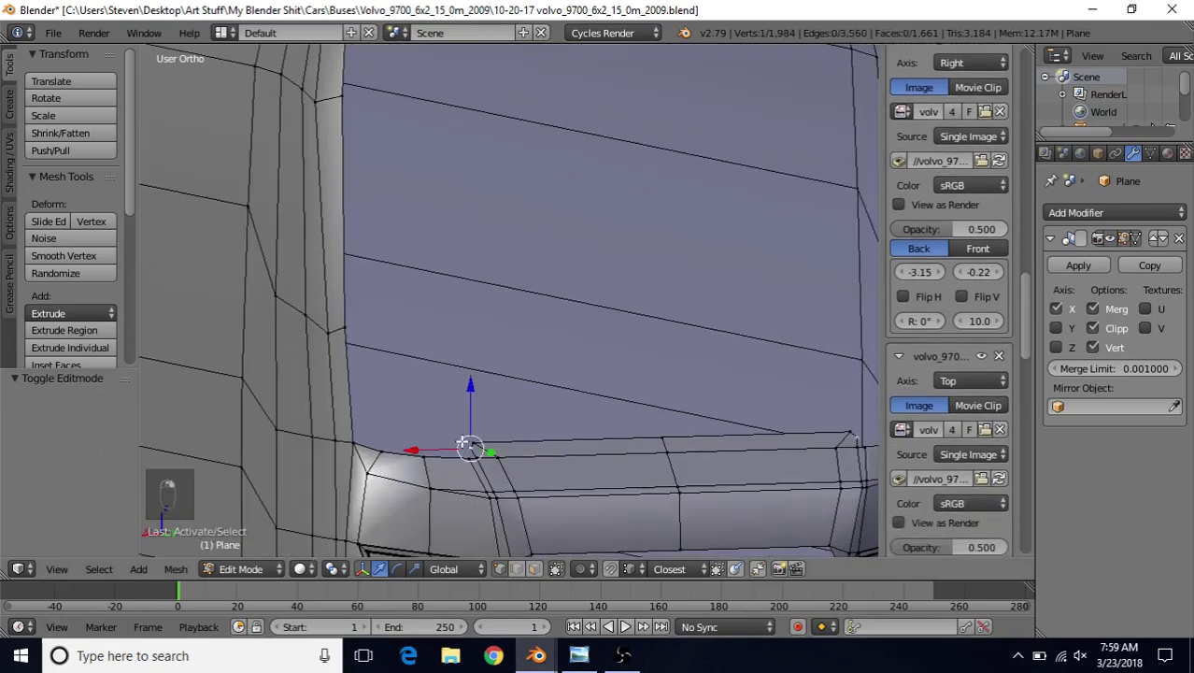
alt+right_click(670, 433)
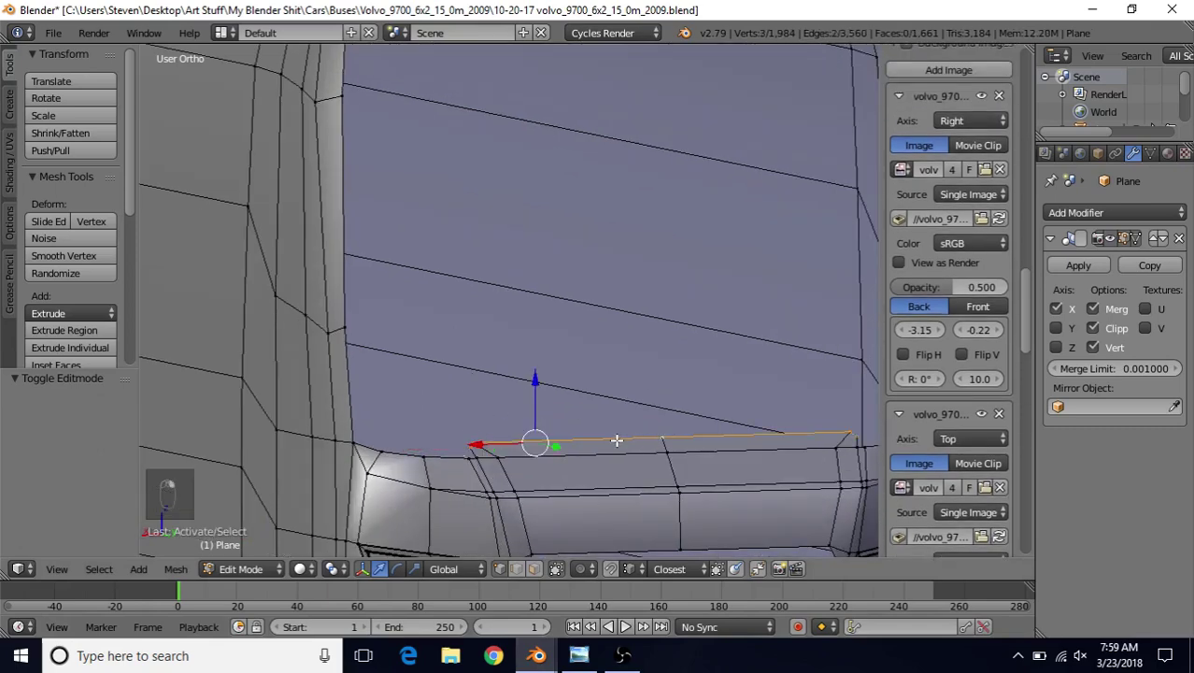
scroll(623, 449, up, 5)
key(KP_Decimal)
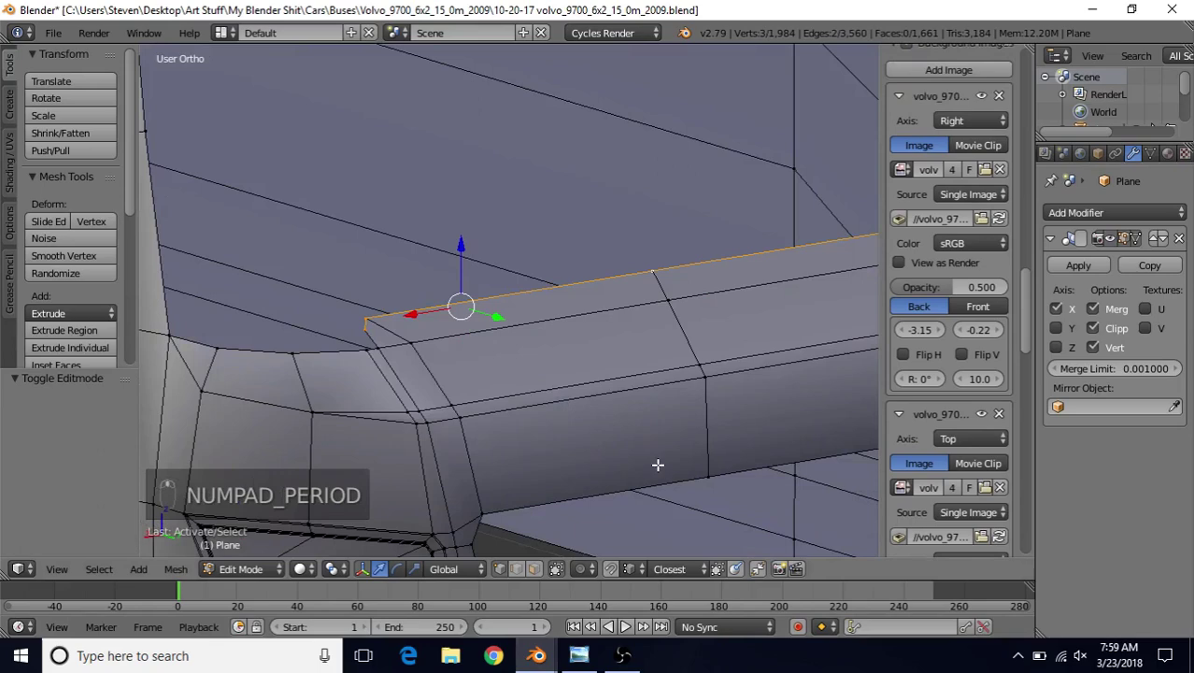
scroll(503, 367, down, 3)
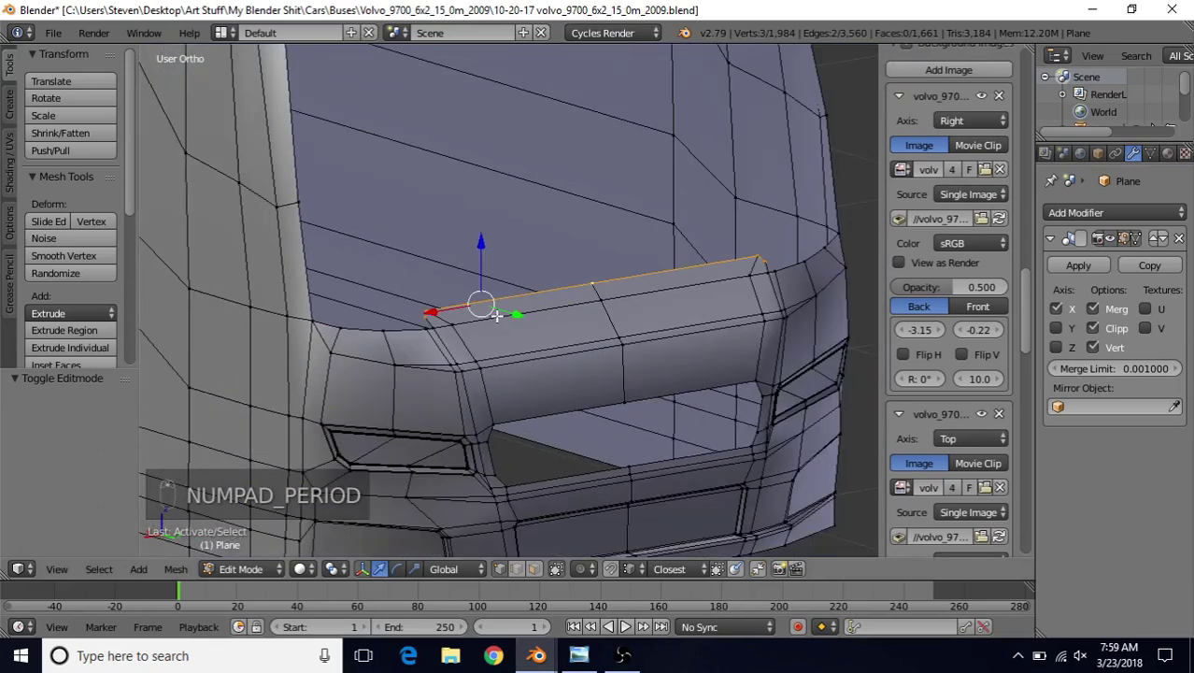
scroll(496, 316, up, 2)
middle_drag(497, 316, 624, 346)
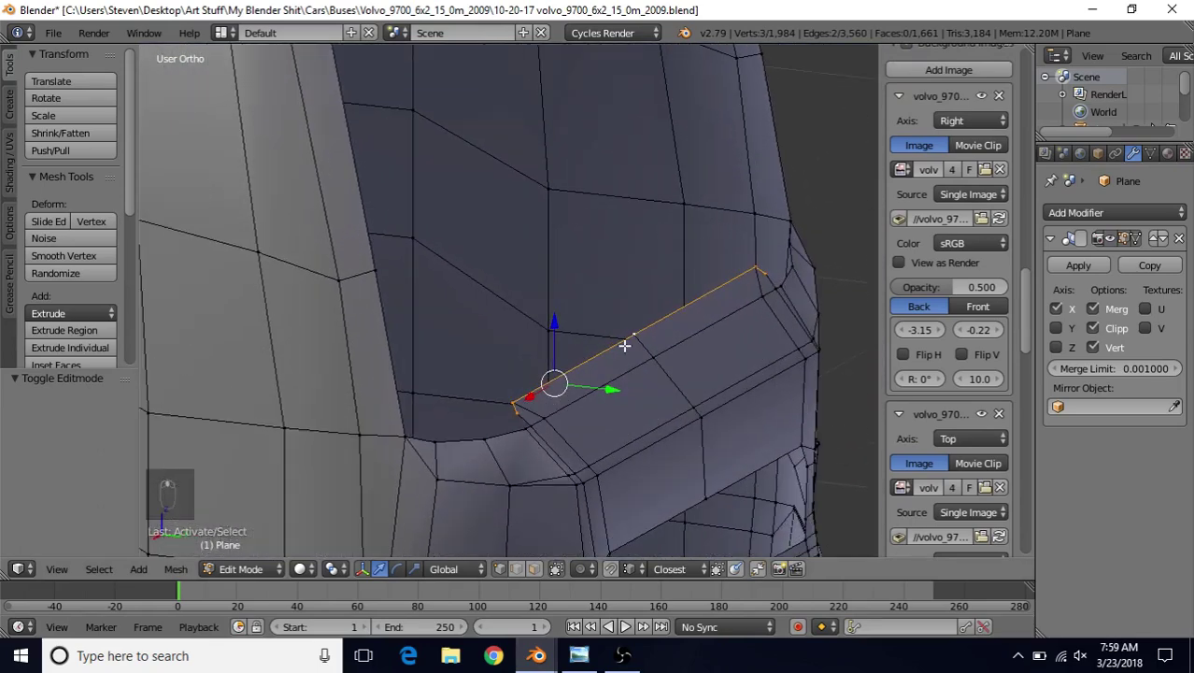
Extrude the selected edge and offset the new edge slightly along the Y axis.
key(e)
right_click(616, 286)
middle_drag(628, 408, 659, 399)
key(g)
key(y)
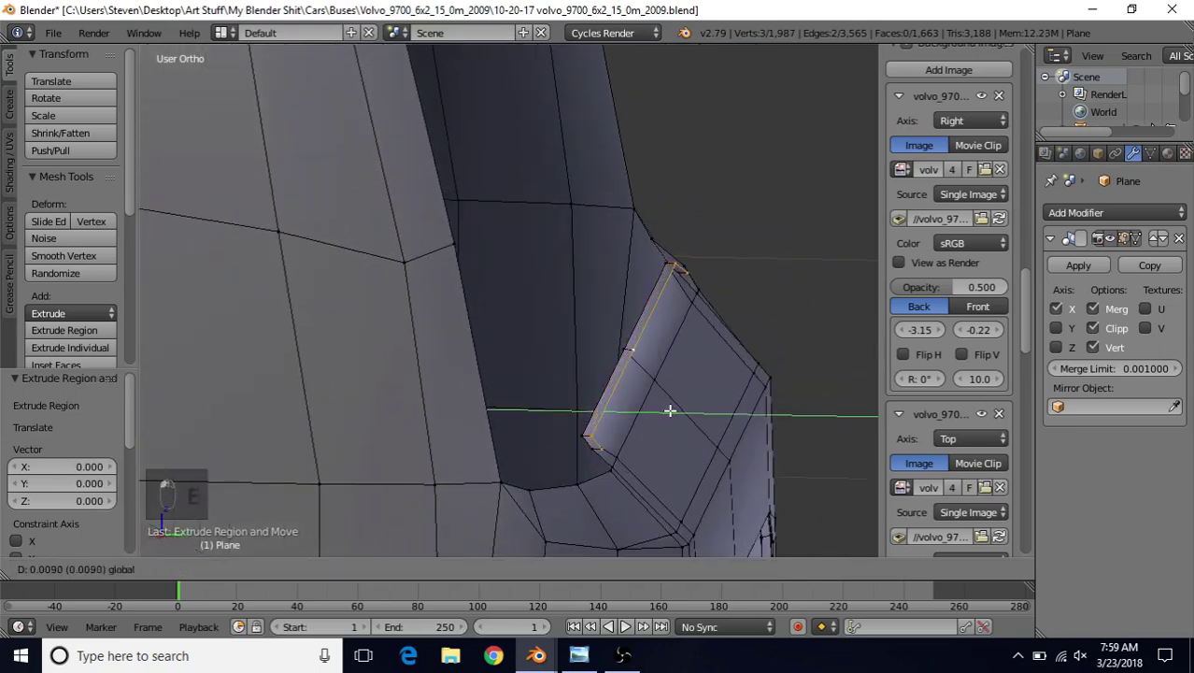
click(675, 416)
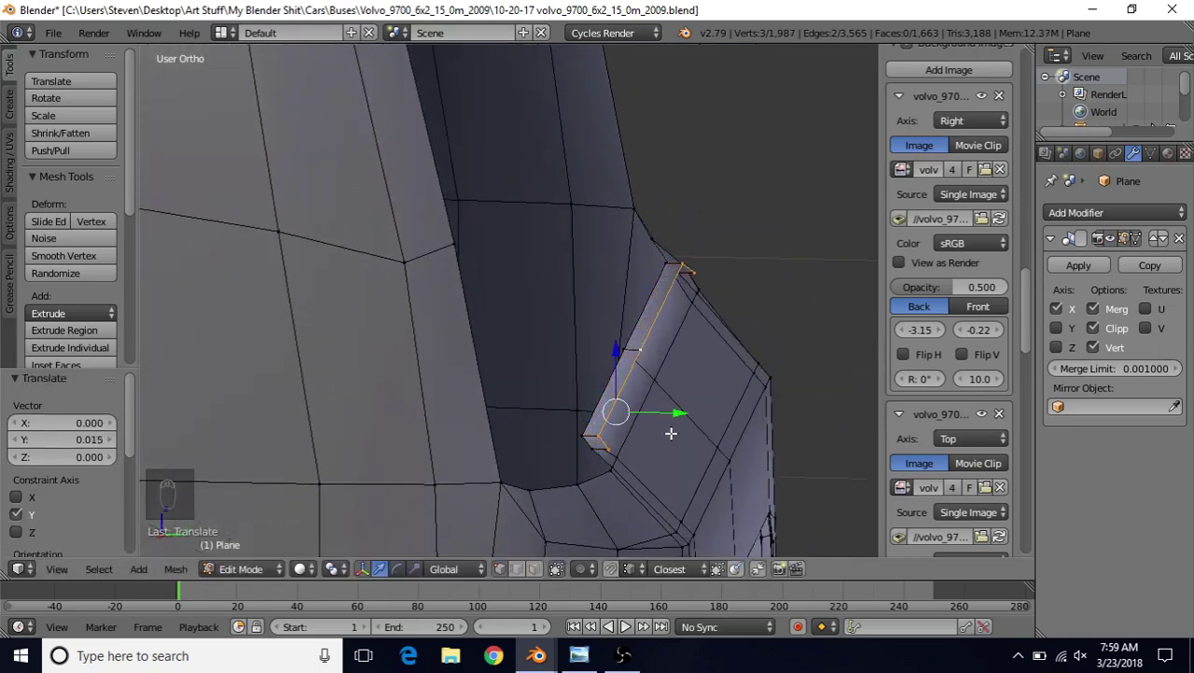
middle_drag(675, 431, 629, 327)
key(g)
key(y)
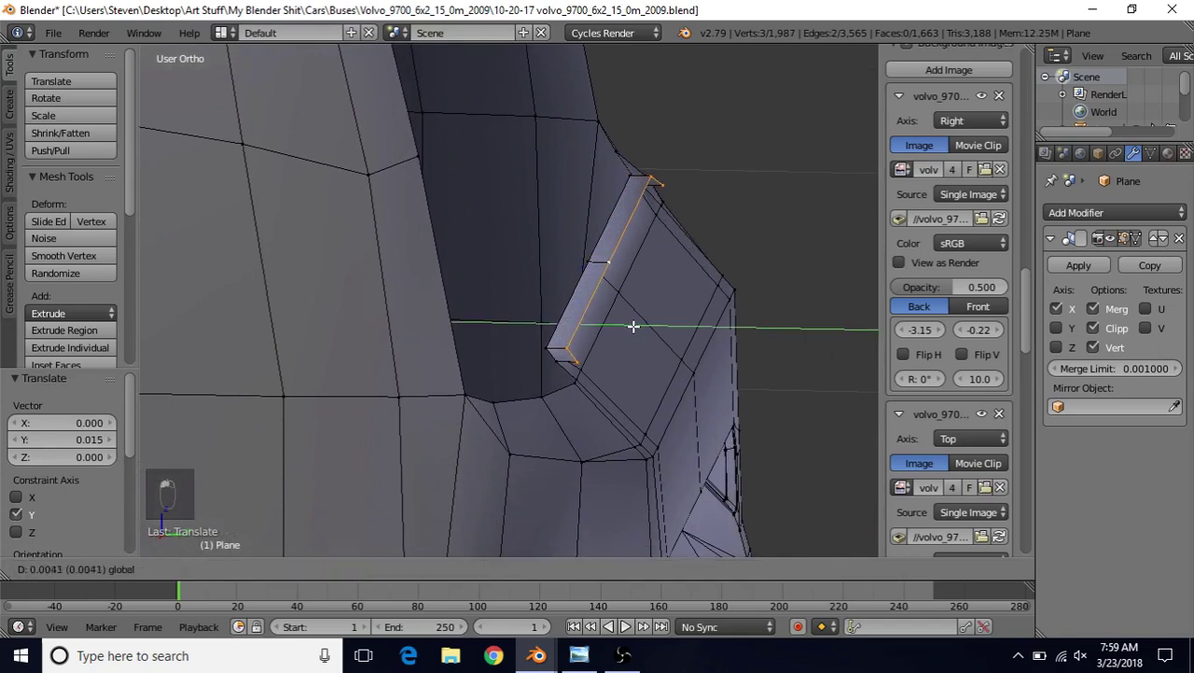
click(630, 326)
In Right Ortho view, rotate the new strip about 17.7°, then a further 0.632°.
key(KP_3)
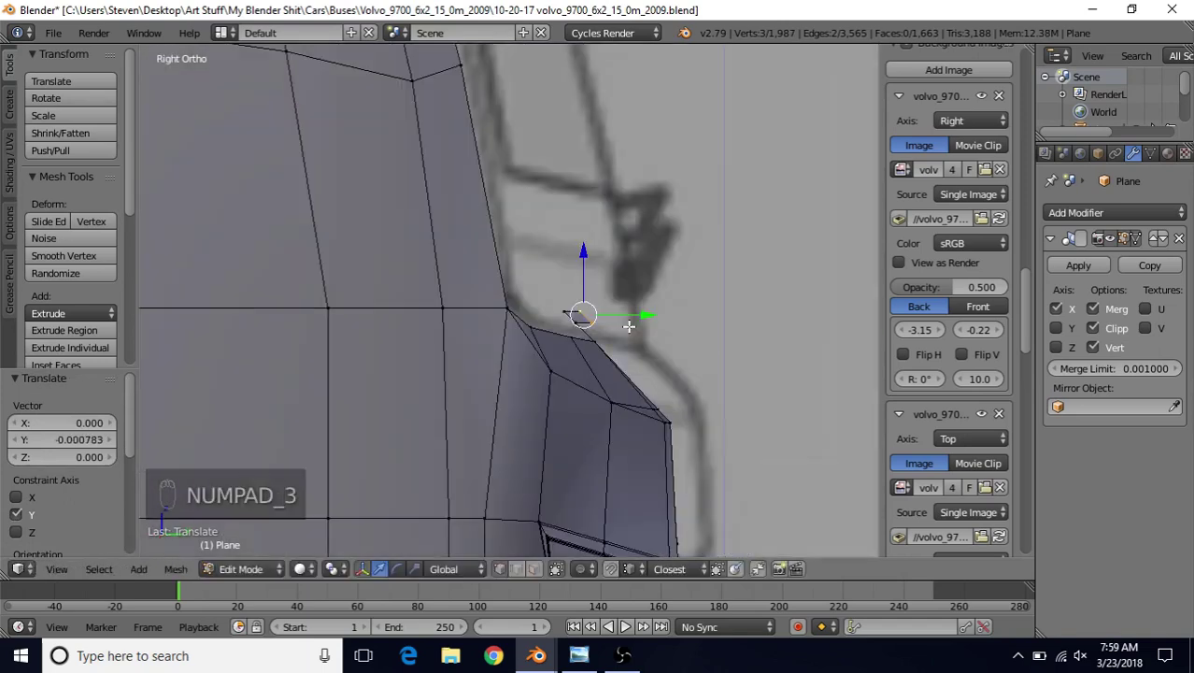
scroll(629, 326, up, 1)
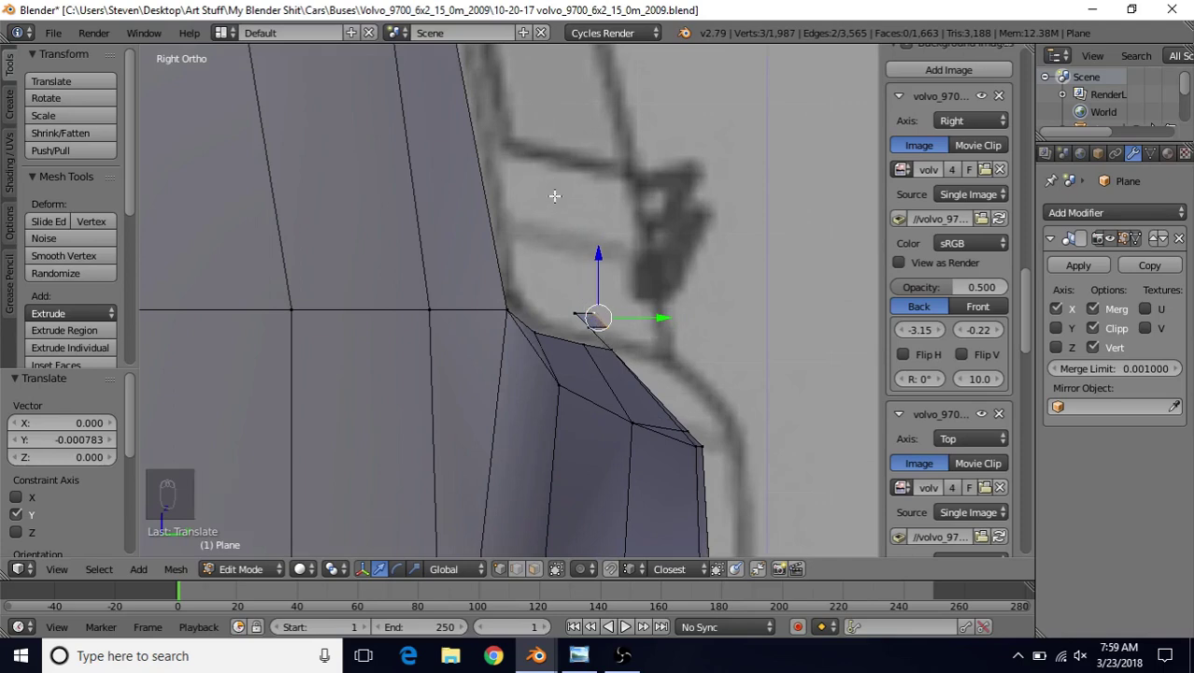
key(r)
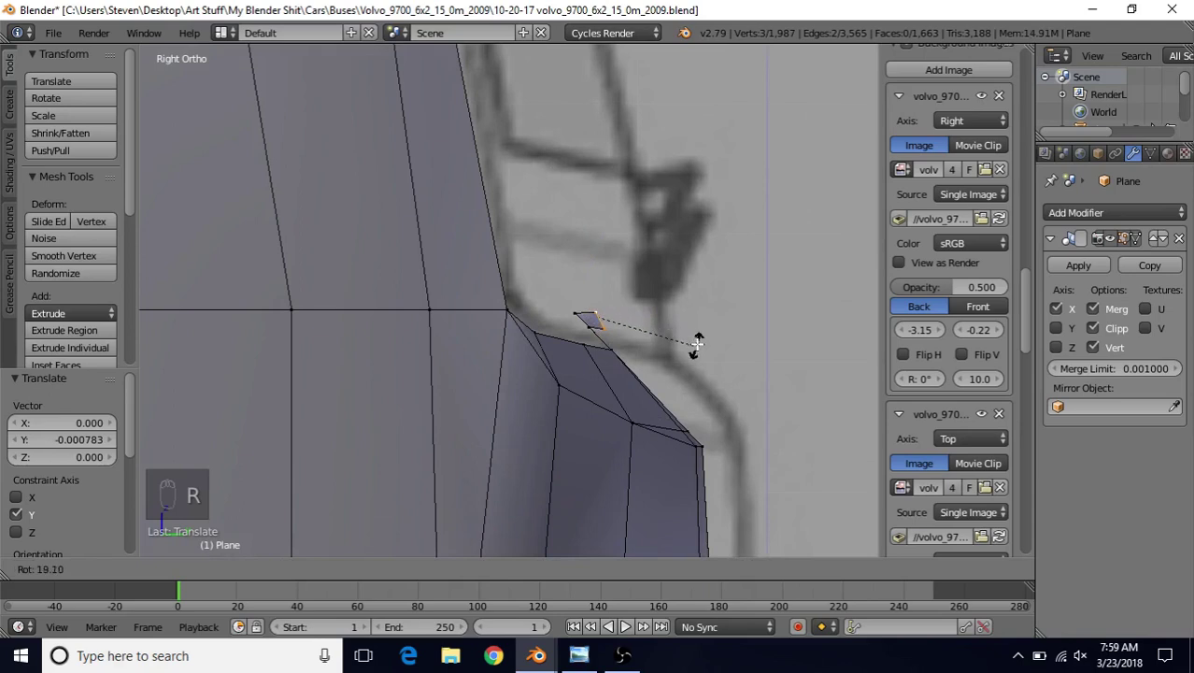
click(696, 344)
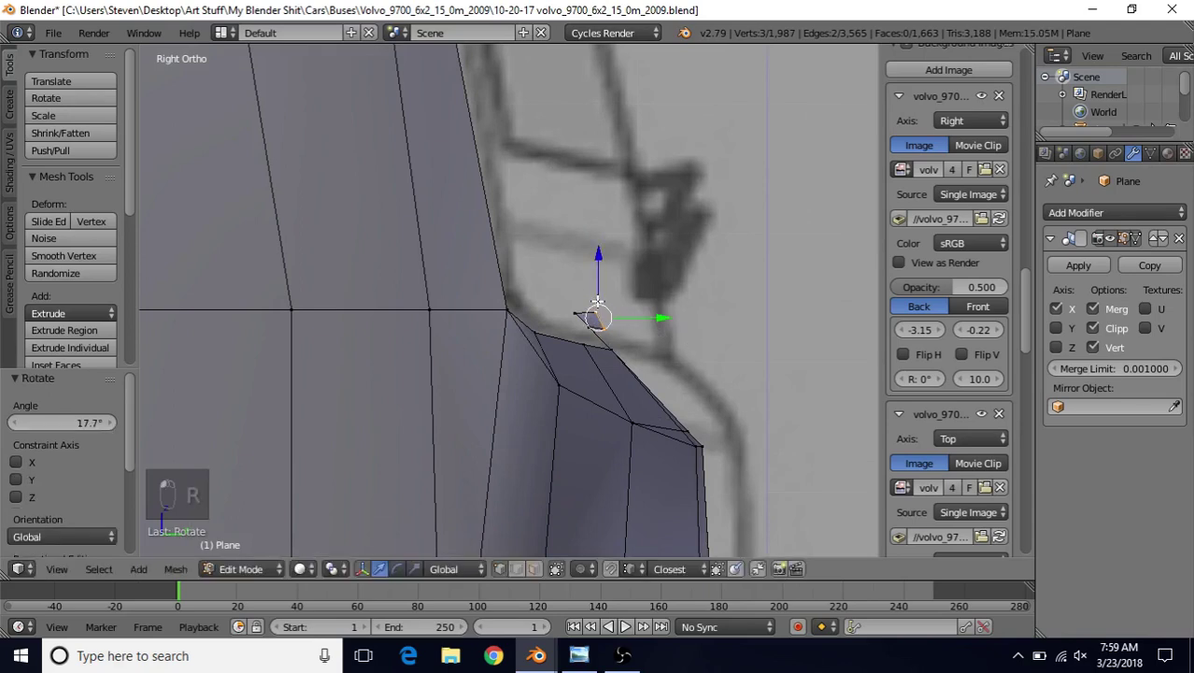
key(r)
click(624, 247)
scroll(617, 299, down, 3)
middle_drag(611, 317, 623, 340)
scroll(611, 335, up, 2)
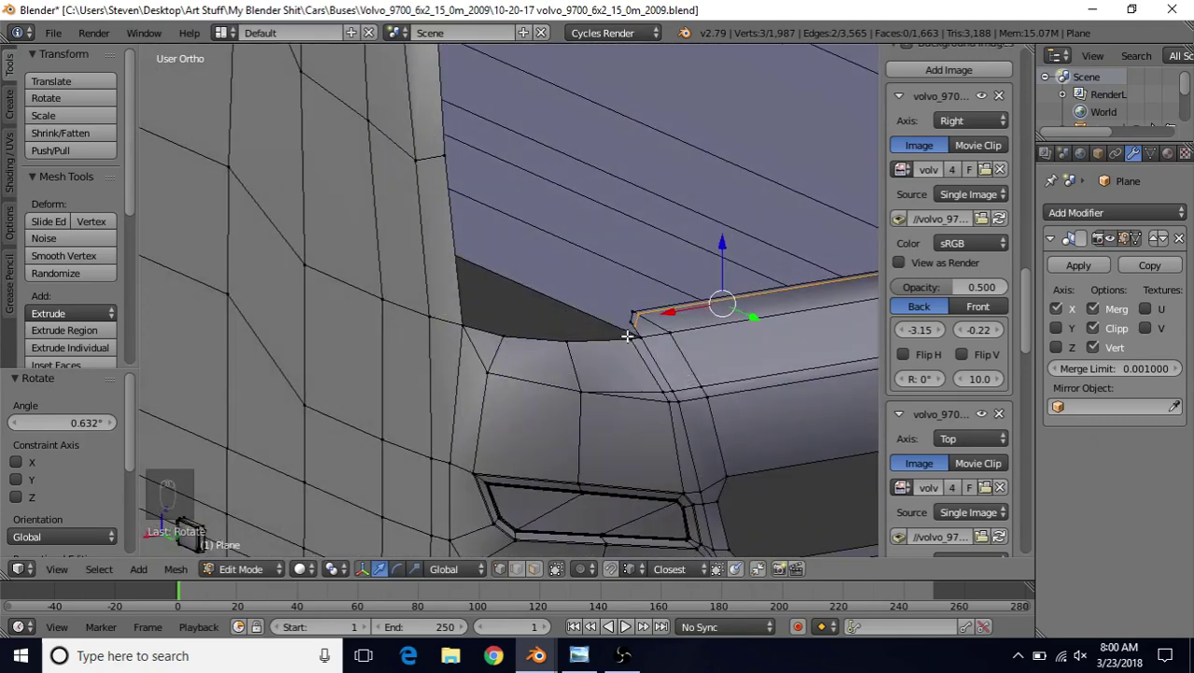
Fill a face at the windshield corner from the vertex at the strip's end.
middle_drag(633, 334, 618, 328)
right_click(628, 327)
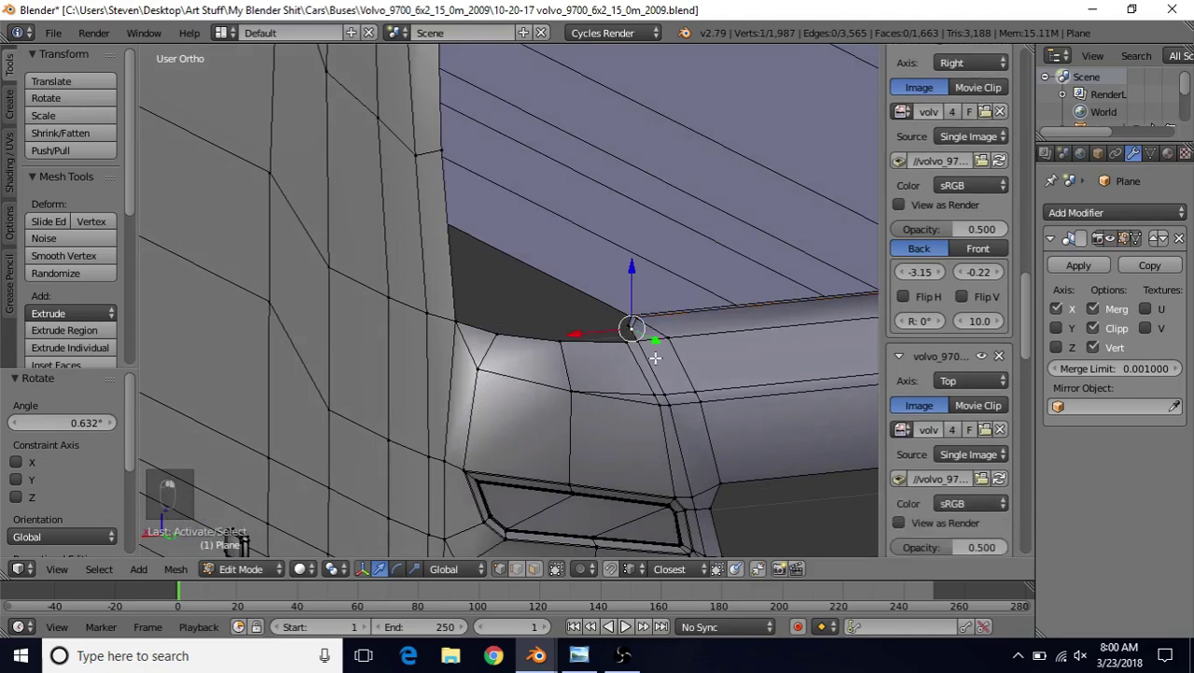
key(KP_Enter)
key(KP_Decimal)
scroll(655, 358, up, 3)
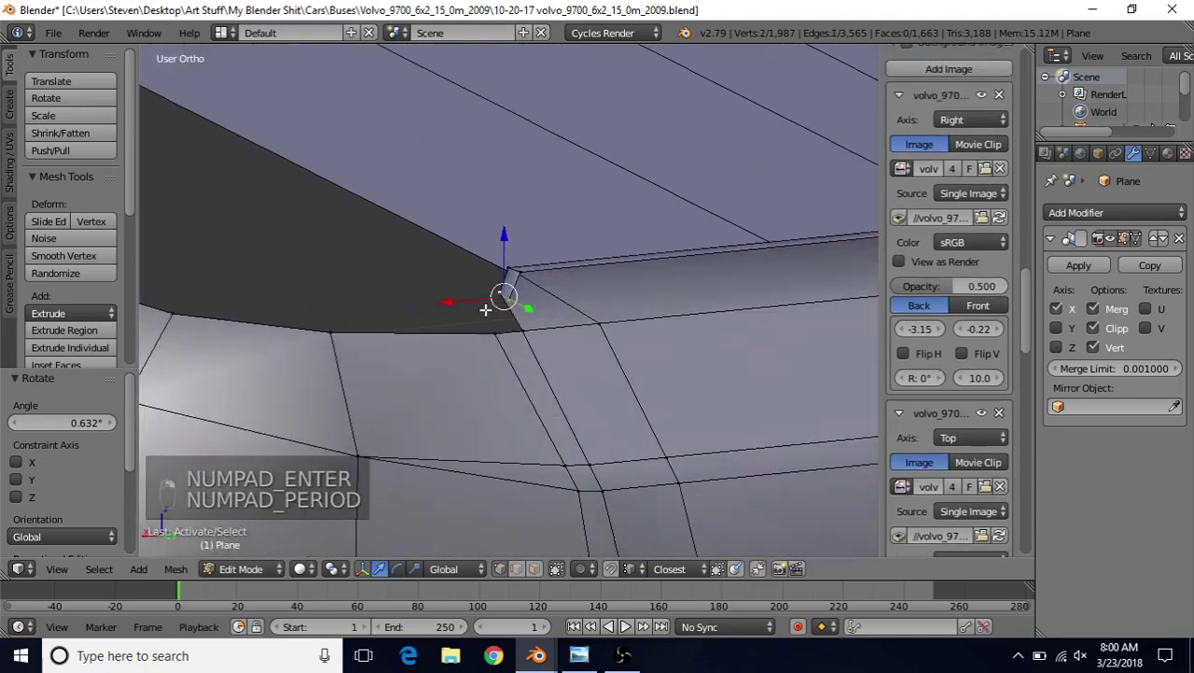
middle_drag(548, 296, 382, 306)
key(f)
Fill the triangular corner gap with a face, then loop-select the windshield opening's border.
right_click(442, 362)
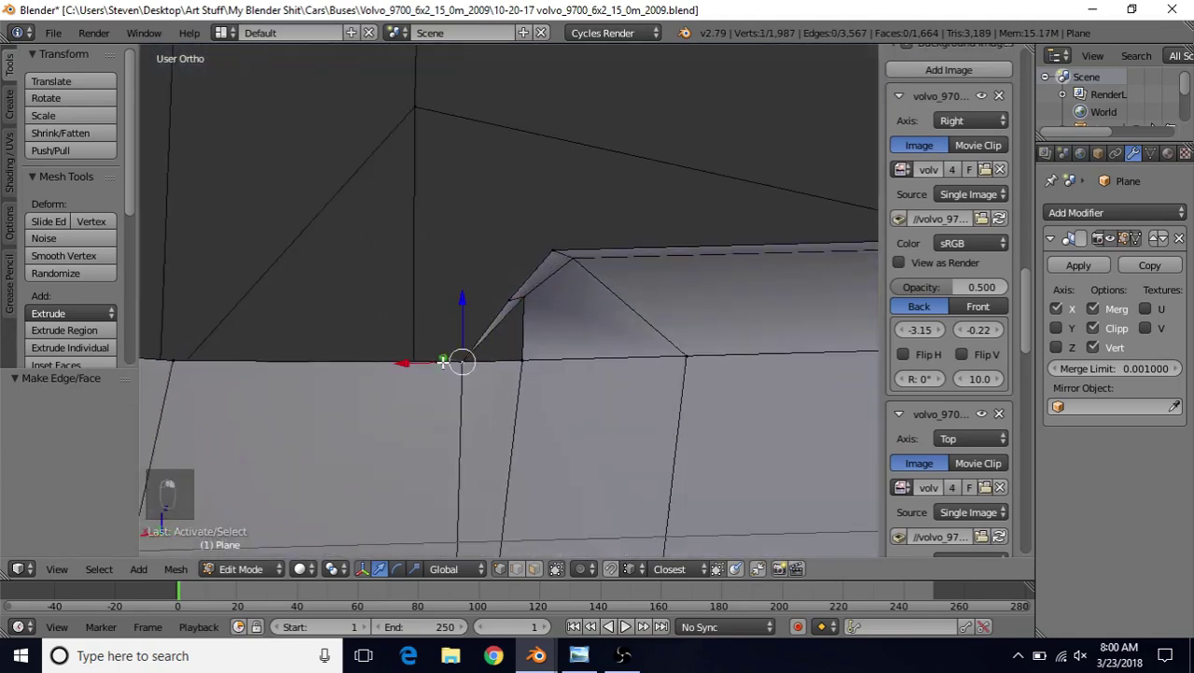
shift+right_click(528, 354)
shift+right_click(540, 297)
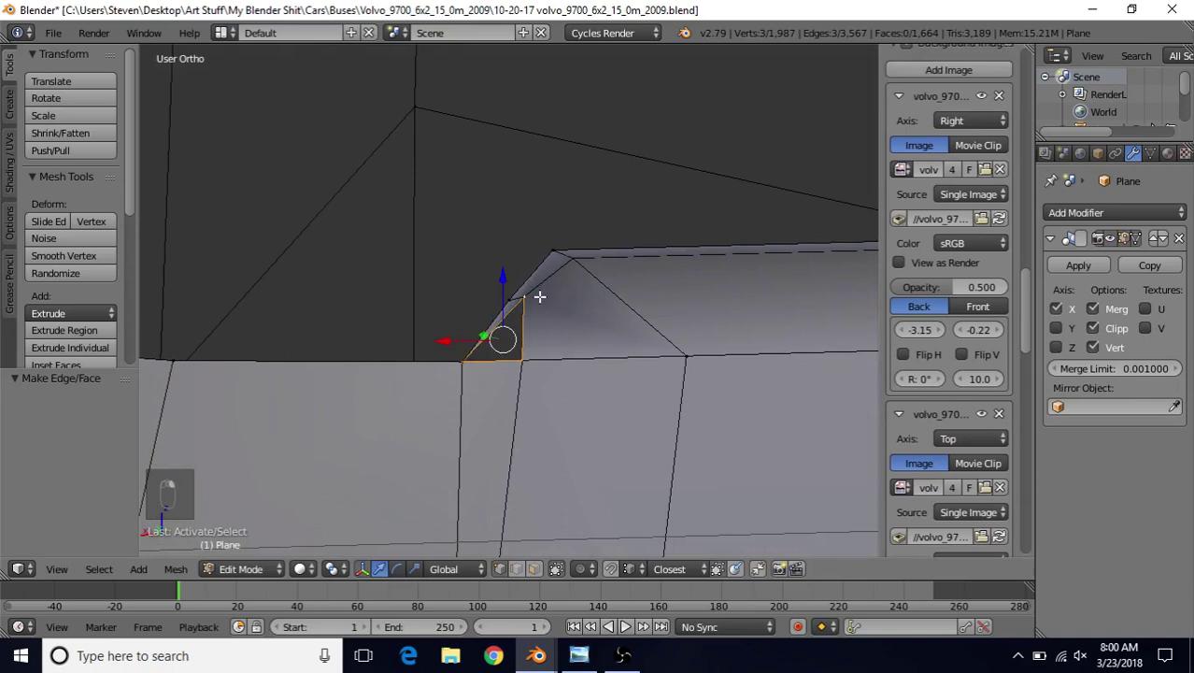
key(f)
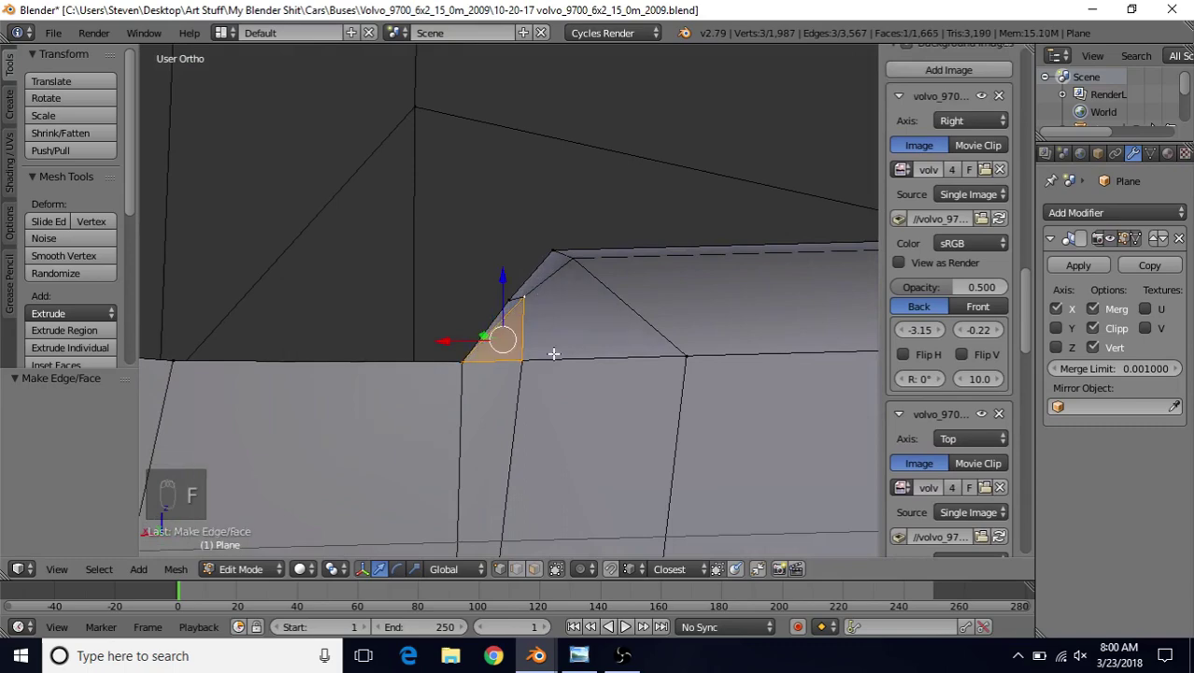
key(Tab)
key(Tab)
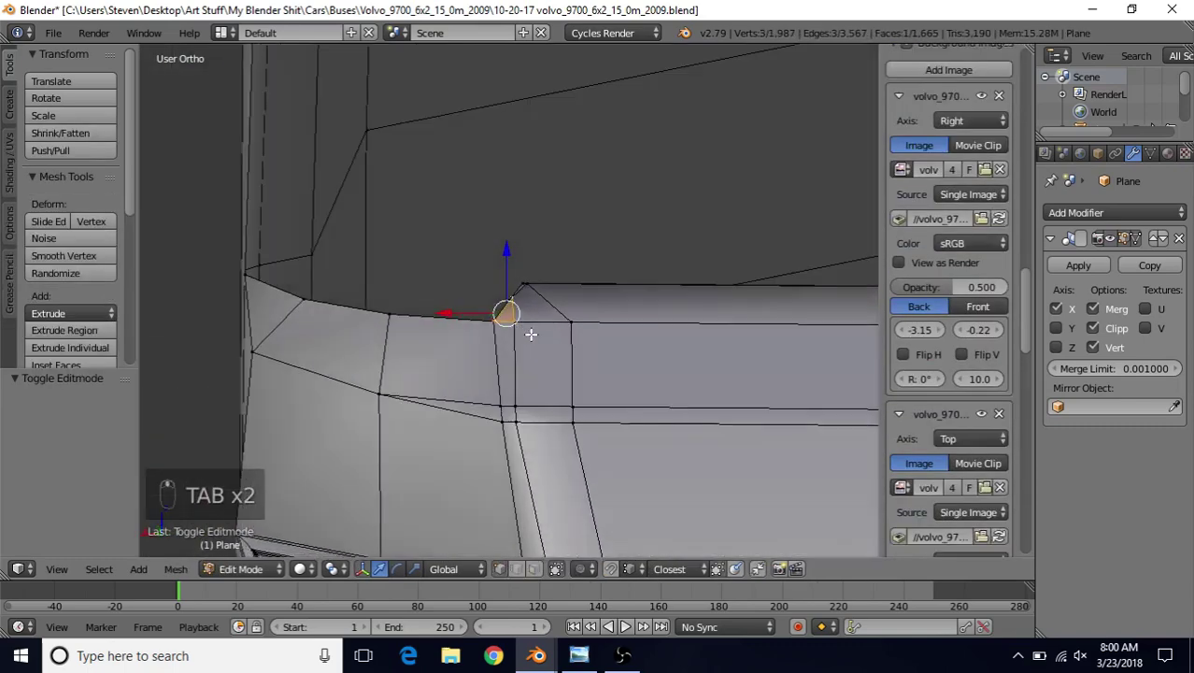
alt+right_click(400, 312)
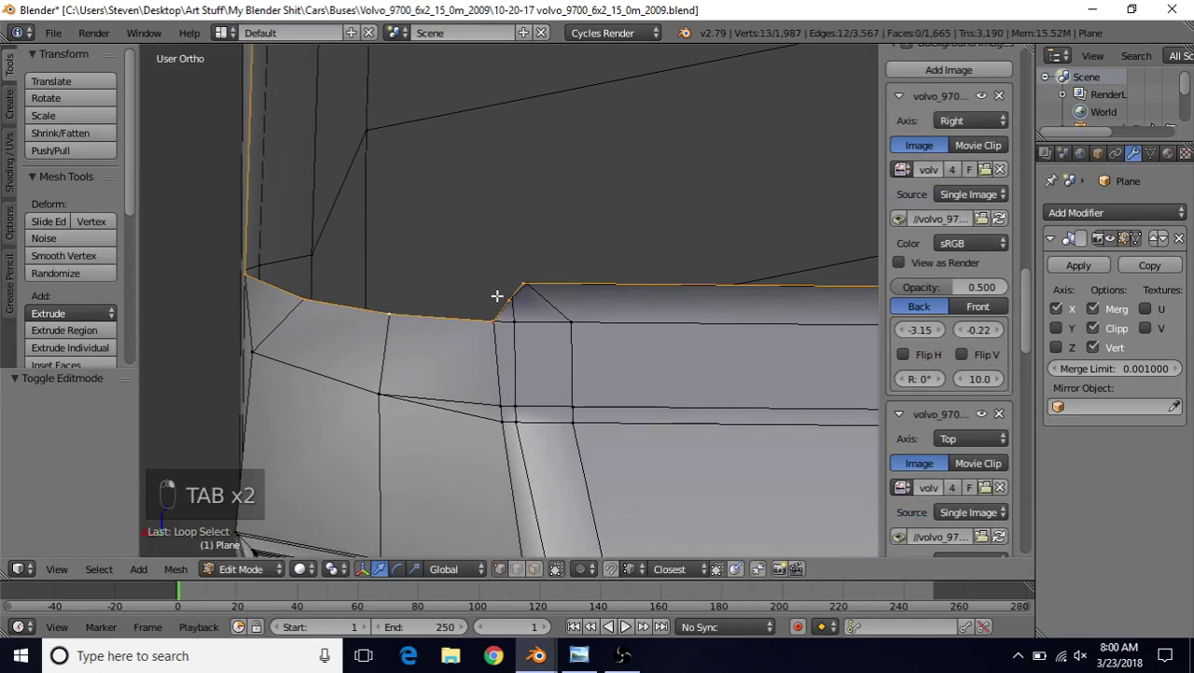
middle_drag(496, 296, 454, 302)
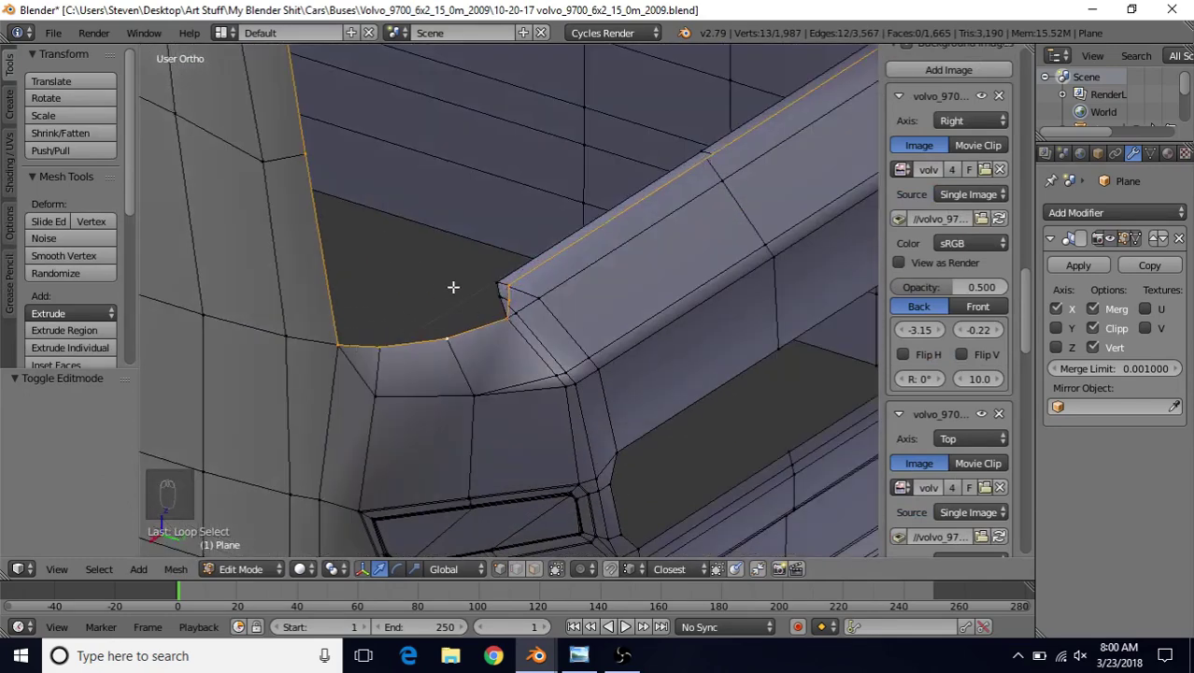
Fill the windshield opening with a single face and check it from Object Mode.
key(f)
scroll(452, 286, down, 5)
key(Tab)
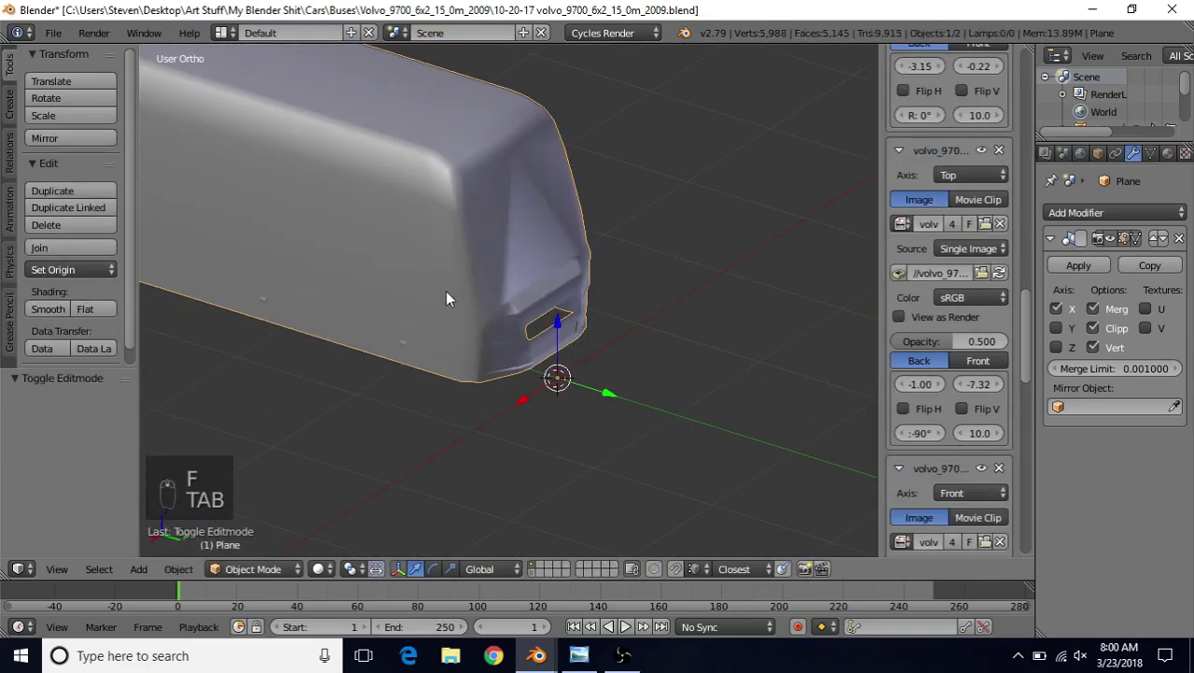
middle_drag(445, 291, 398, 242)
scroll(389, 253, up, 5)
key(Tab)
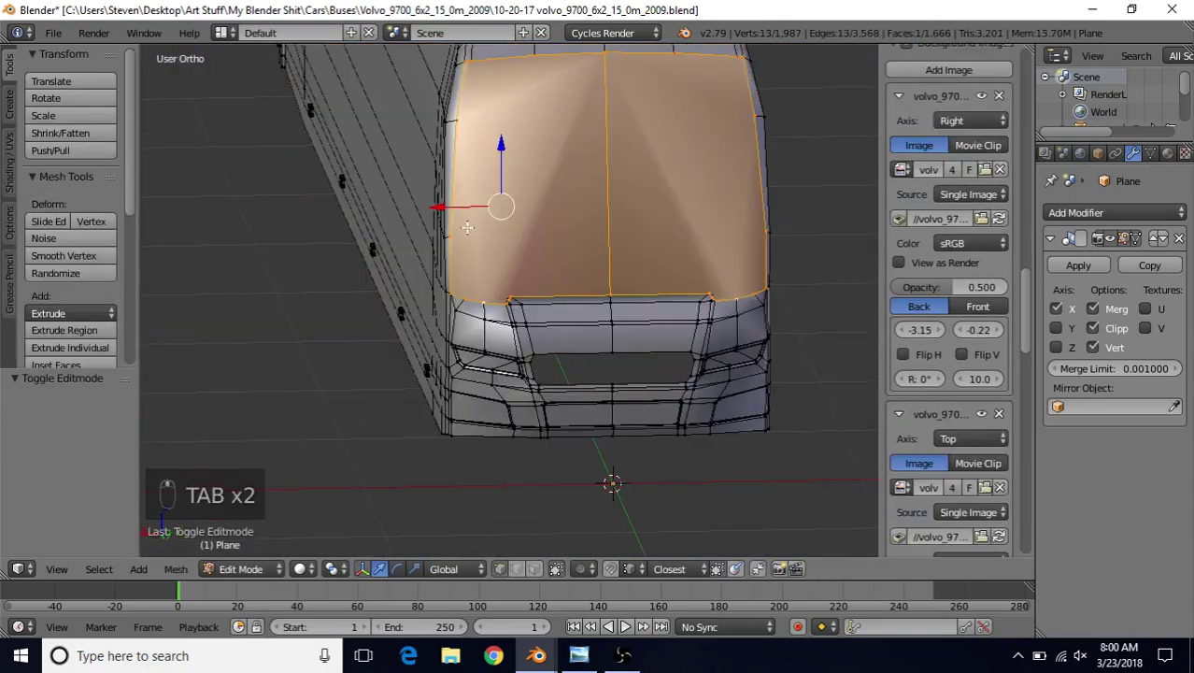
middle_drag(480, 290, 477, 307)
scroll(477, 306, up, 2)
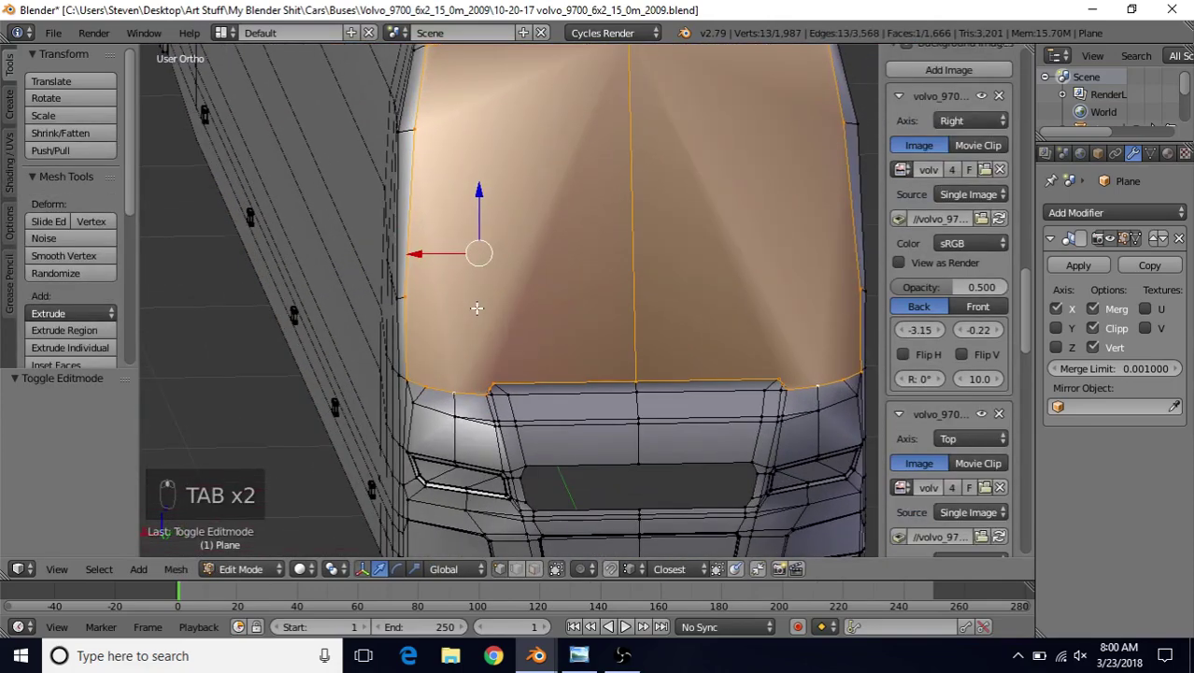
Connect two windshield-bottom vertices to matching roof vertices with vertical edges.
right_click(493, 382)
middle_drag(552, 312, 554, 142)
shift+right_click(555, 114)
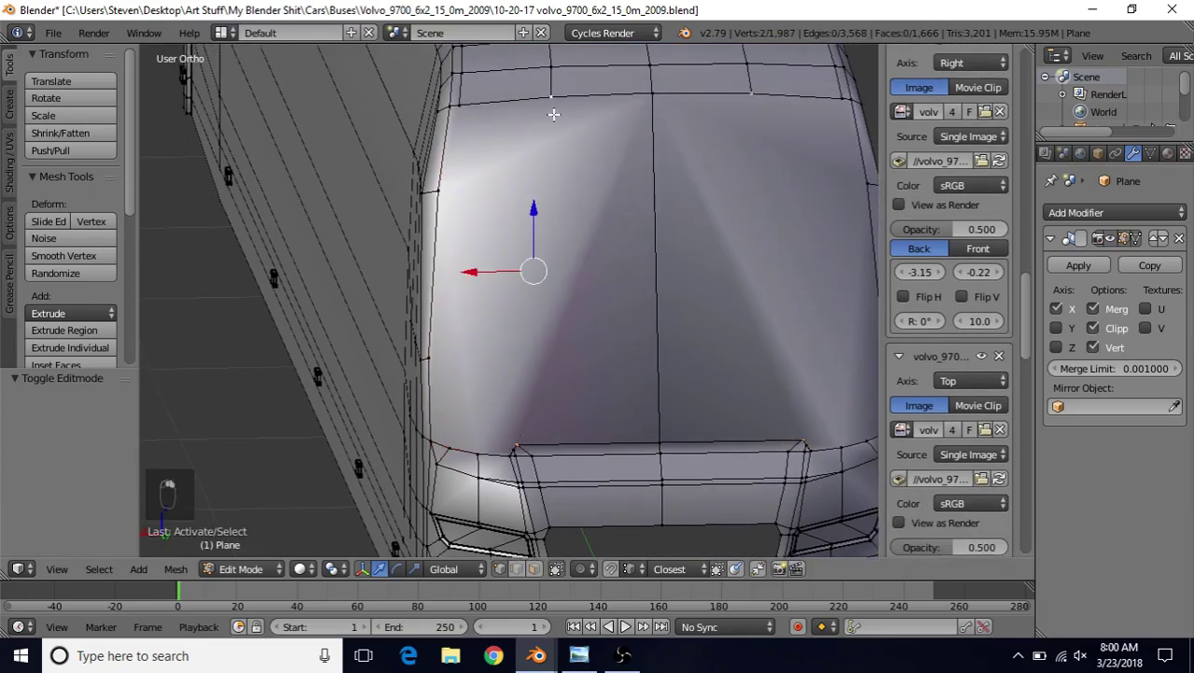
key(j)
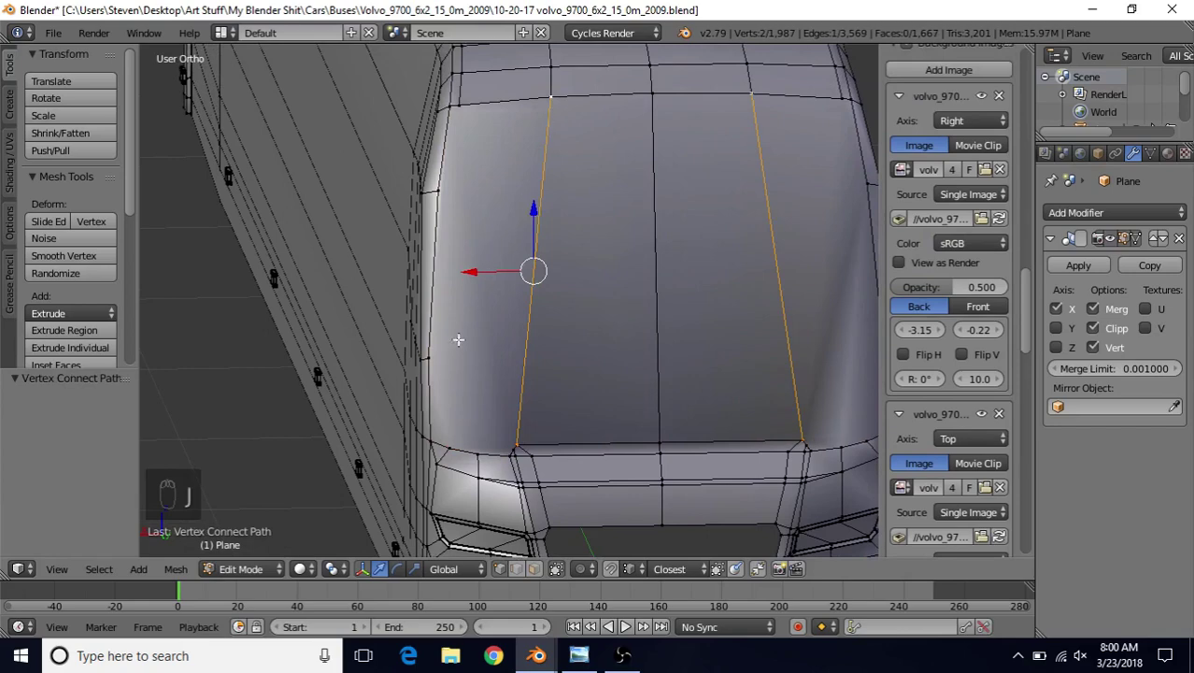
right_click(446, 409)
shift+right_click(474, 107)
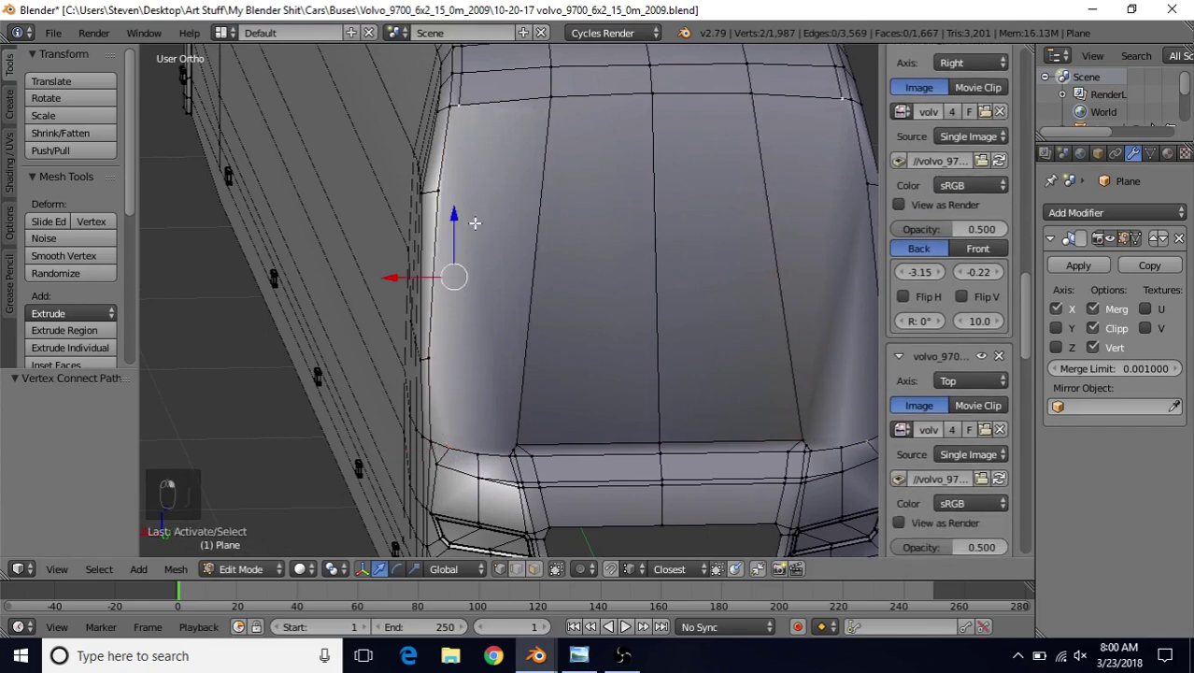
key(j)
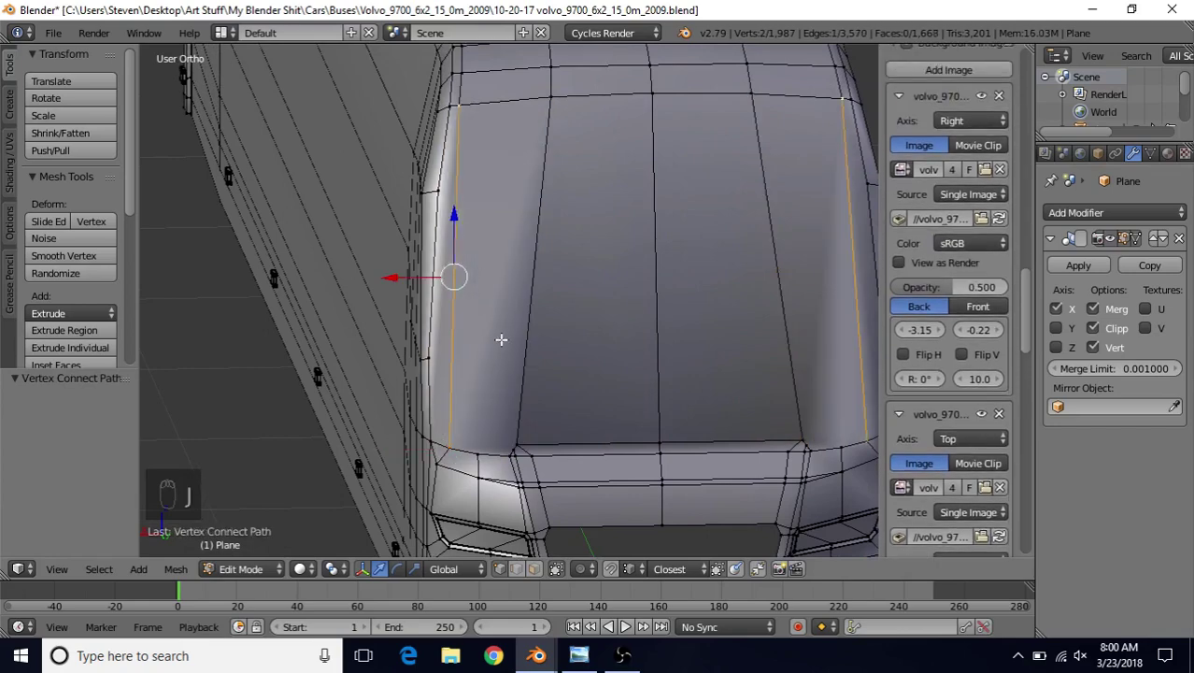
Join the windshield's bottom corner vertex to a neighbouring vertex with an edge.
scroll(501, 339, up, 4)
right_click(503, 451)
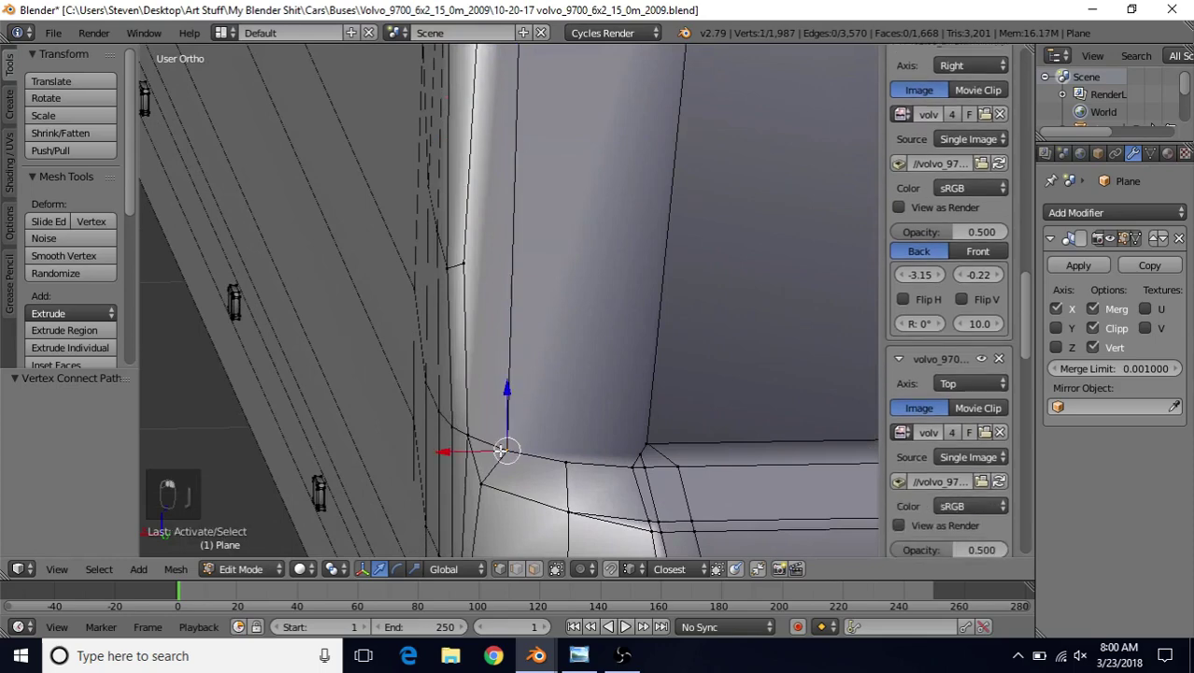
shift+right_click(648, 432)
key(j)
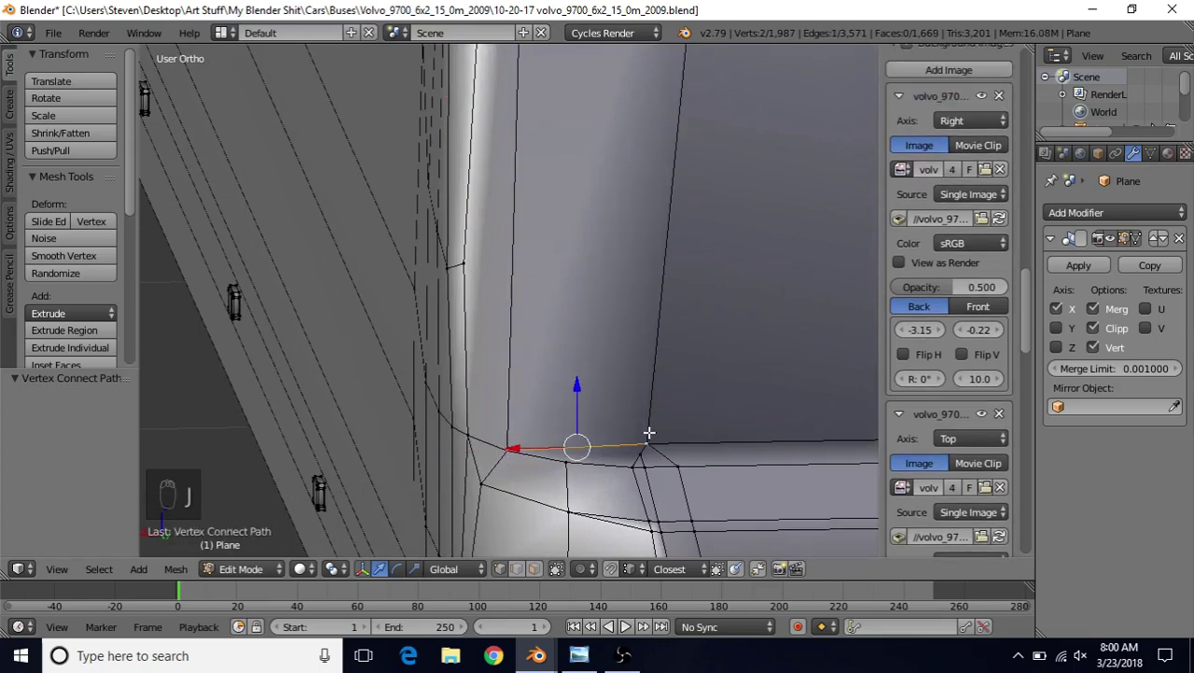
scroll(653, 429, down, 5)
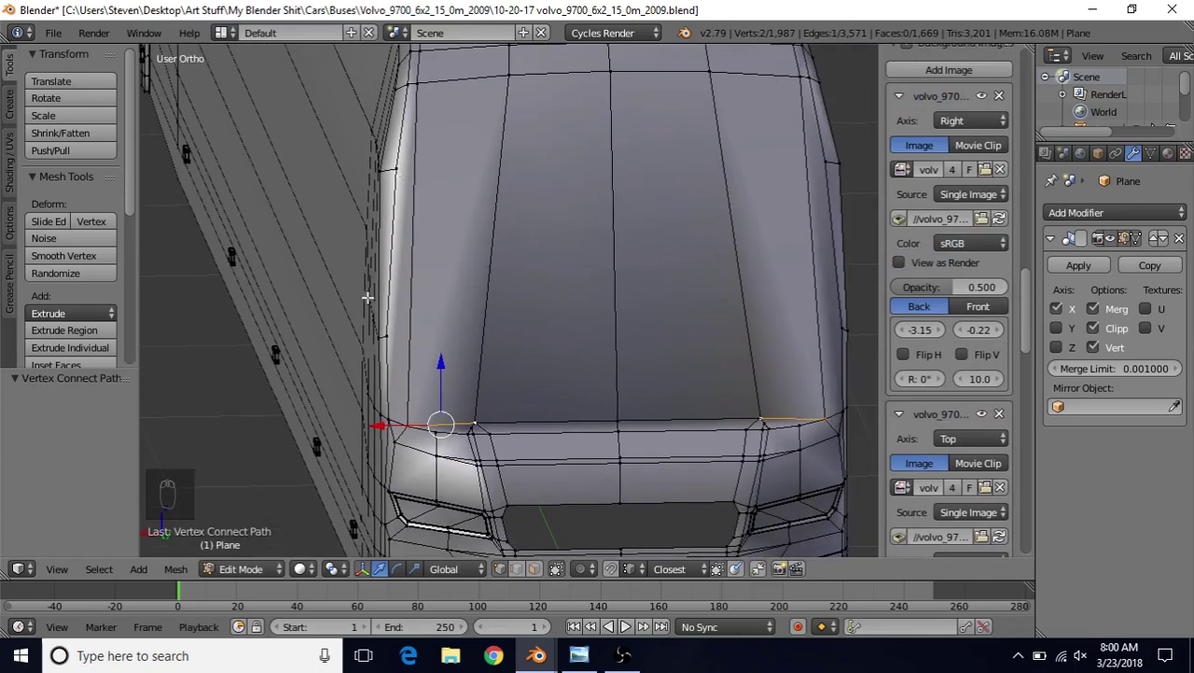
Subdivide the windshield's vertical centre edge with 2 cuts.
right_click(611, 296)
scroll(79, 234, down, 3)
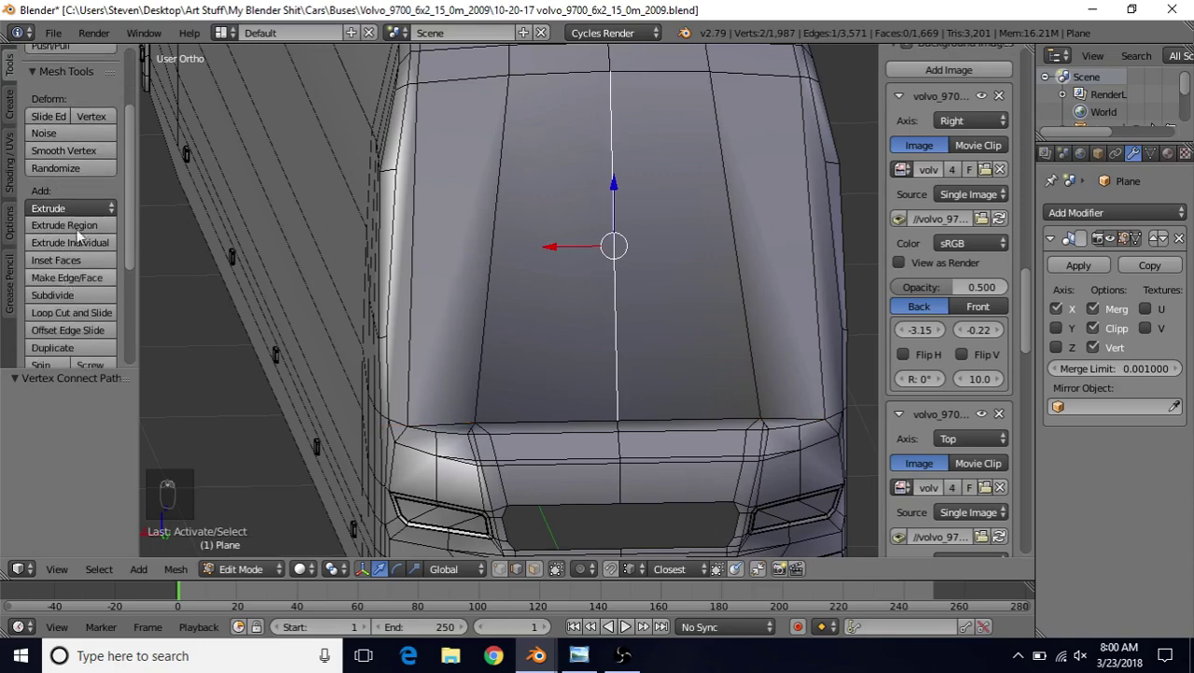
click(53, 296)
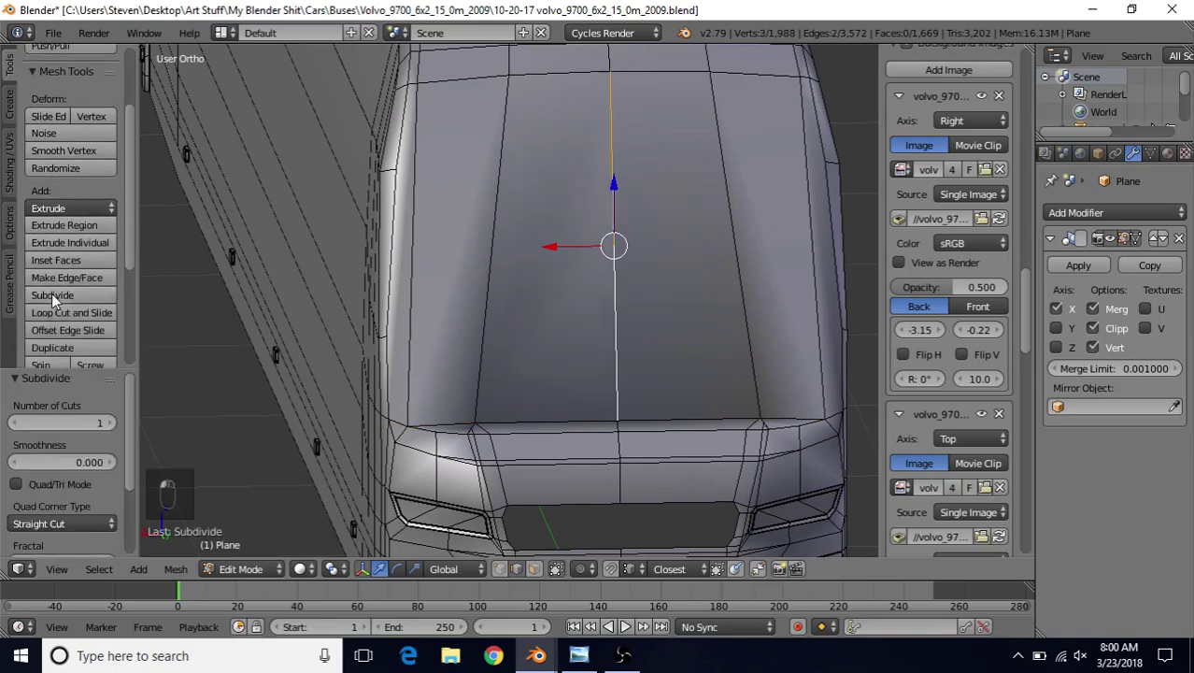
click(111, 423)
In vertex select, connect two rows of vertices across the windshield with new edges.
click(505, 568)
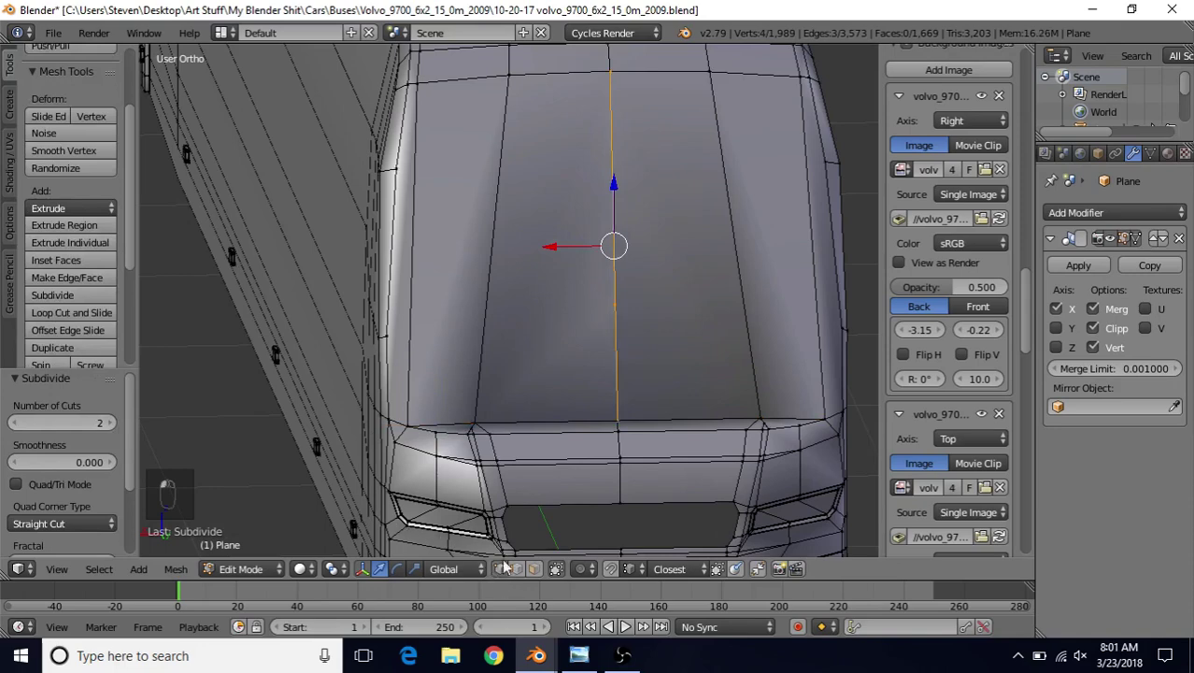
right_click(396, 170)
shift+right_click(614, 189)
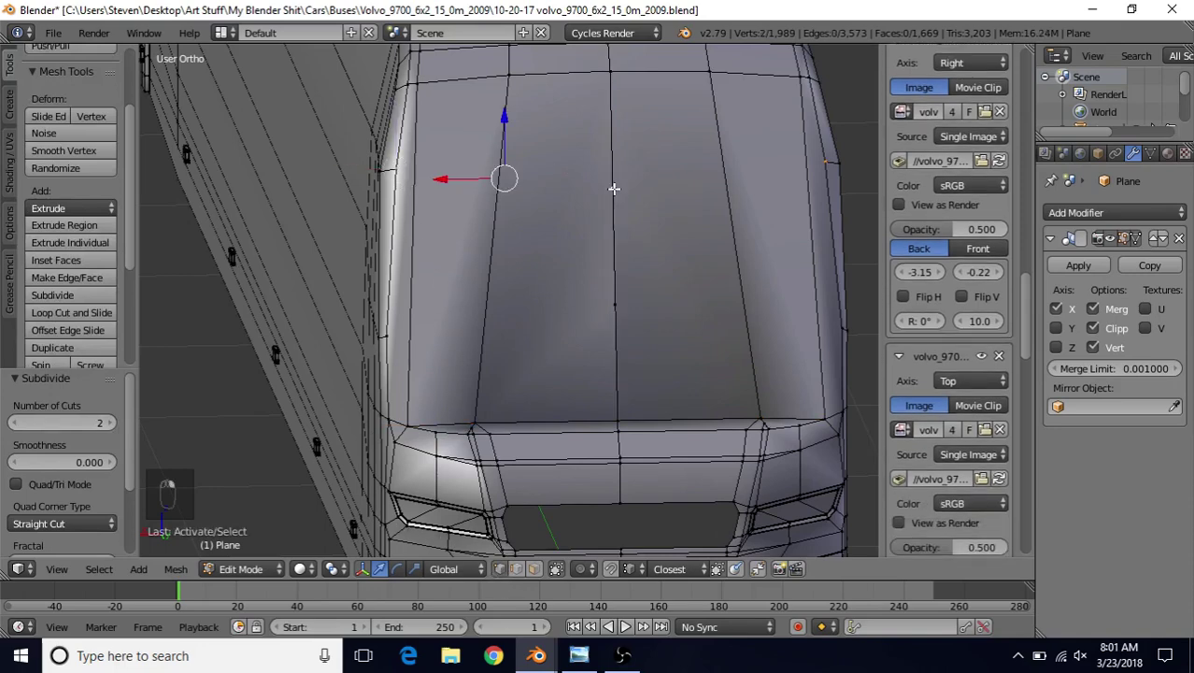
key(j)
right_click(383, 335)
shift+right_click(607, 315)
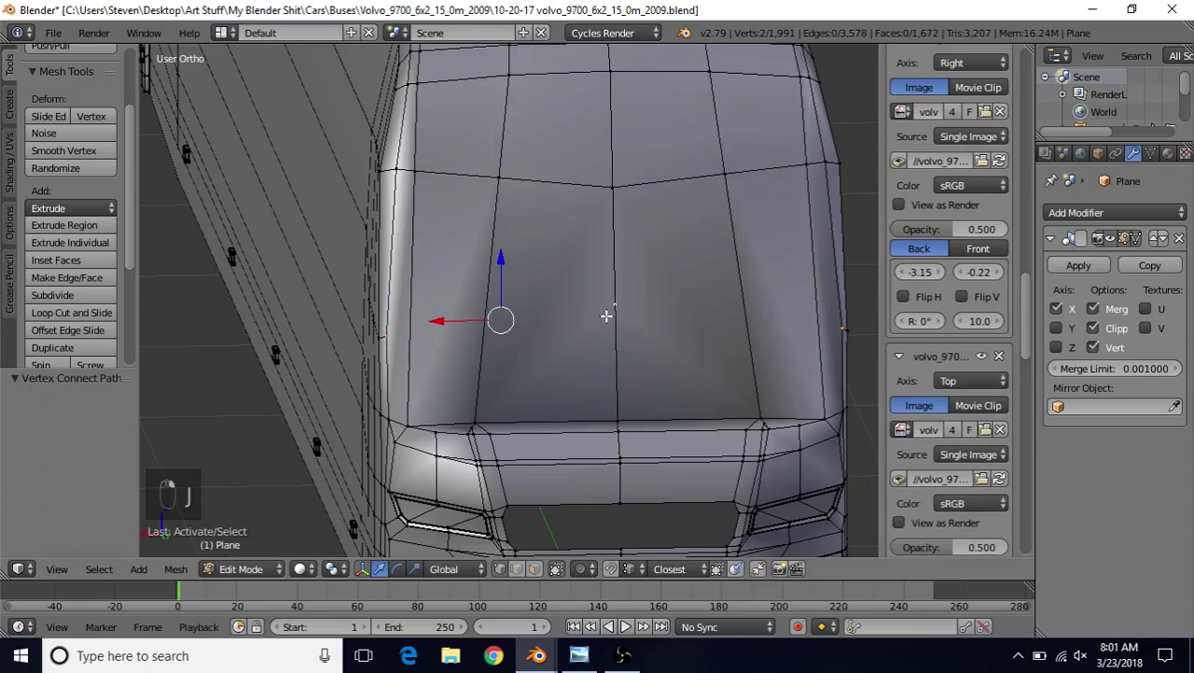
key(j)
right_click(614, 305)
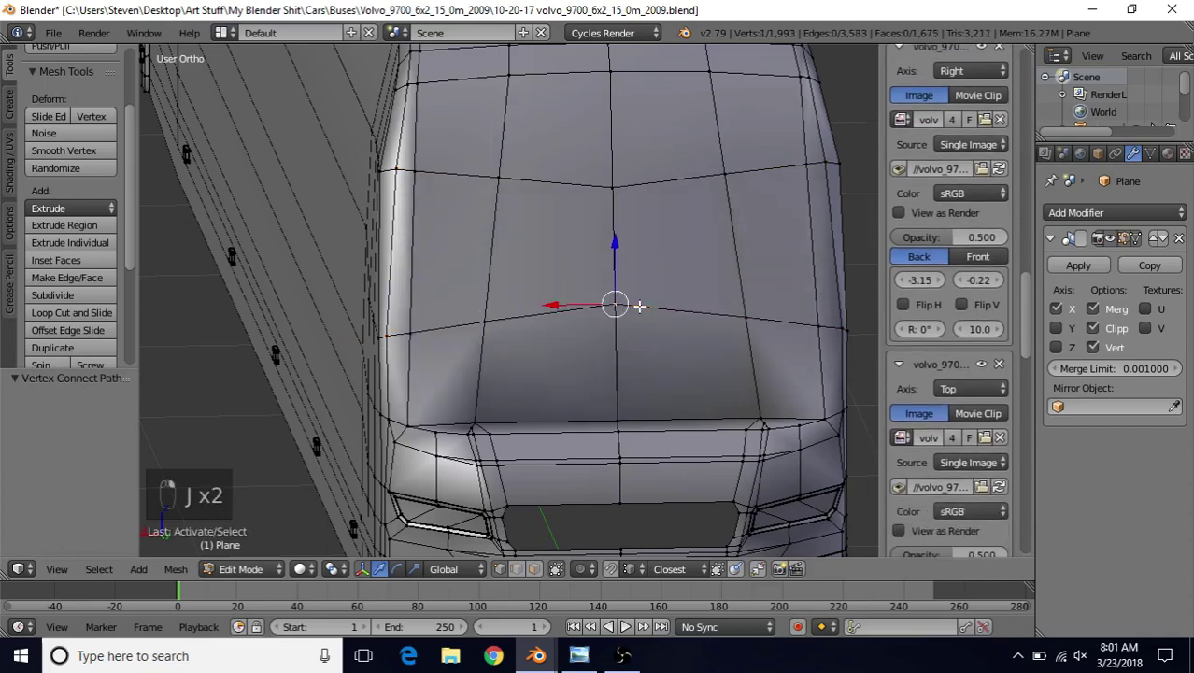
Slide the lower cross-edge and its centre vertex along the mesh.
shift+right_click(487, 316)
key(g)
key(g)
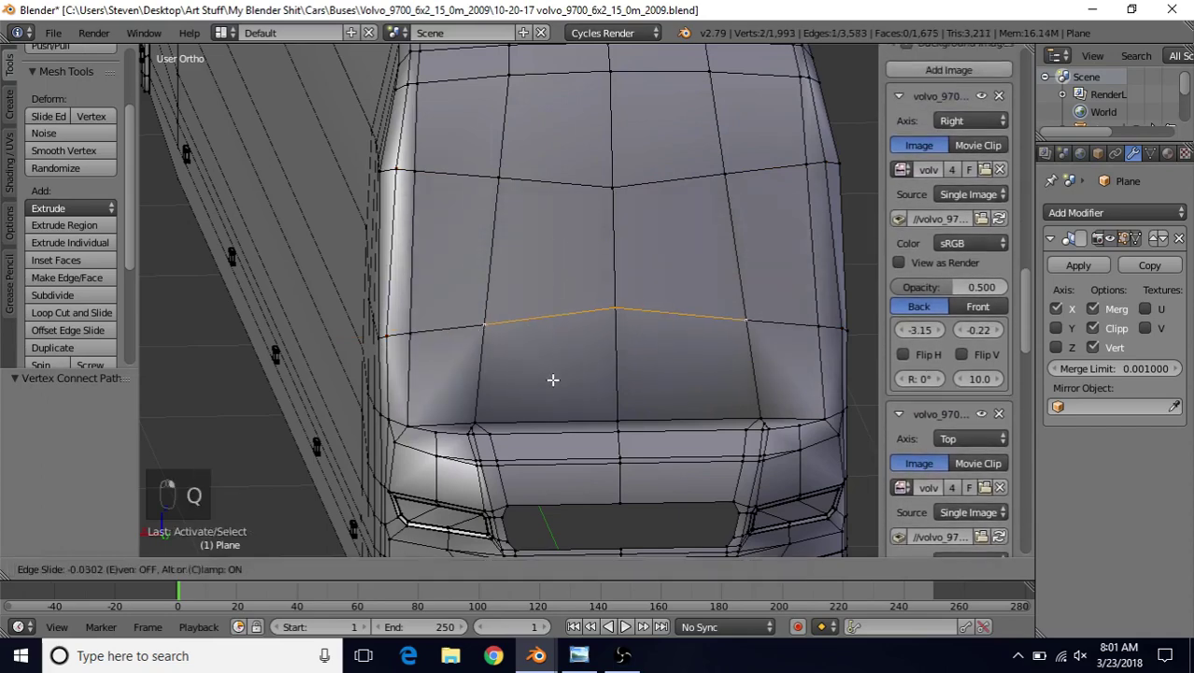
click(551, 383)
key(g)
key(g)
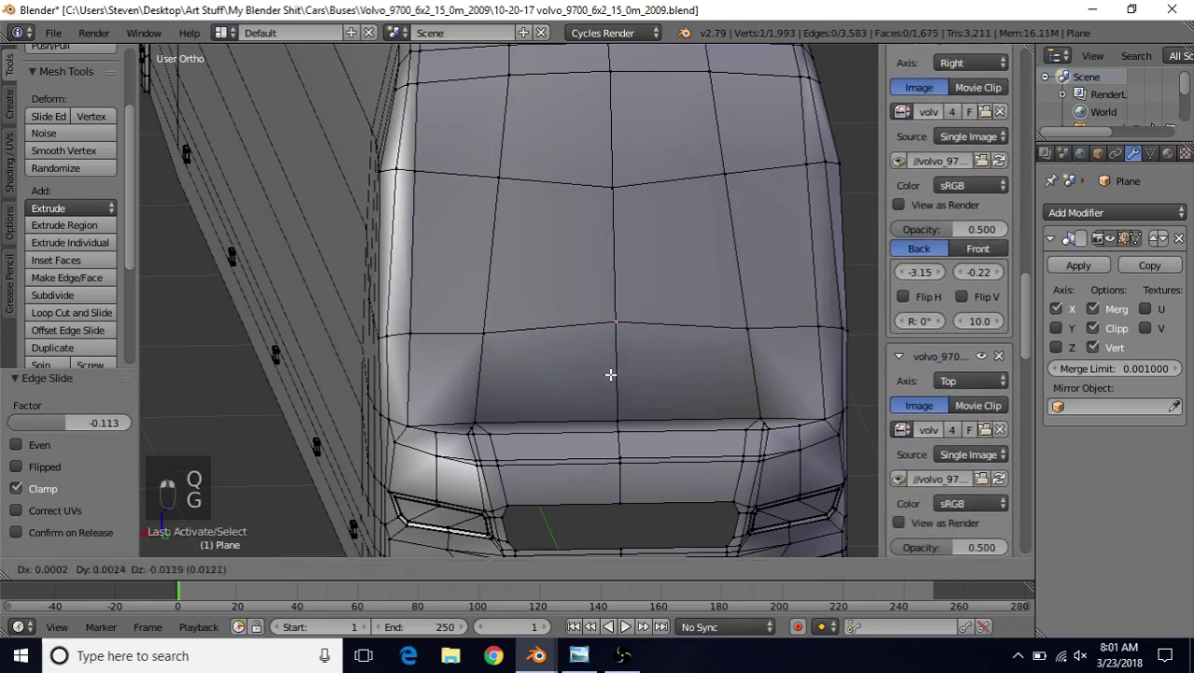
click(612, 382)
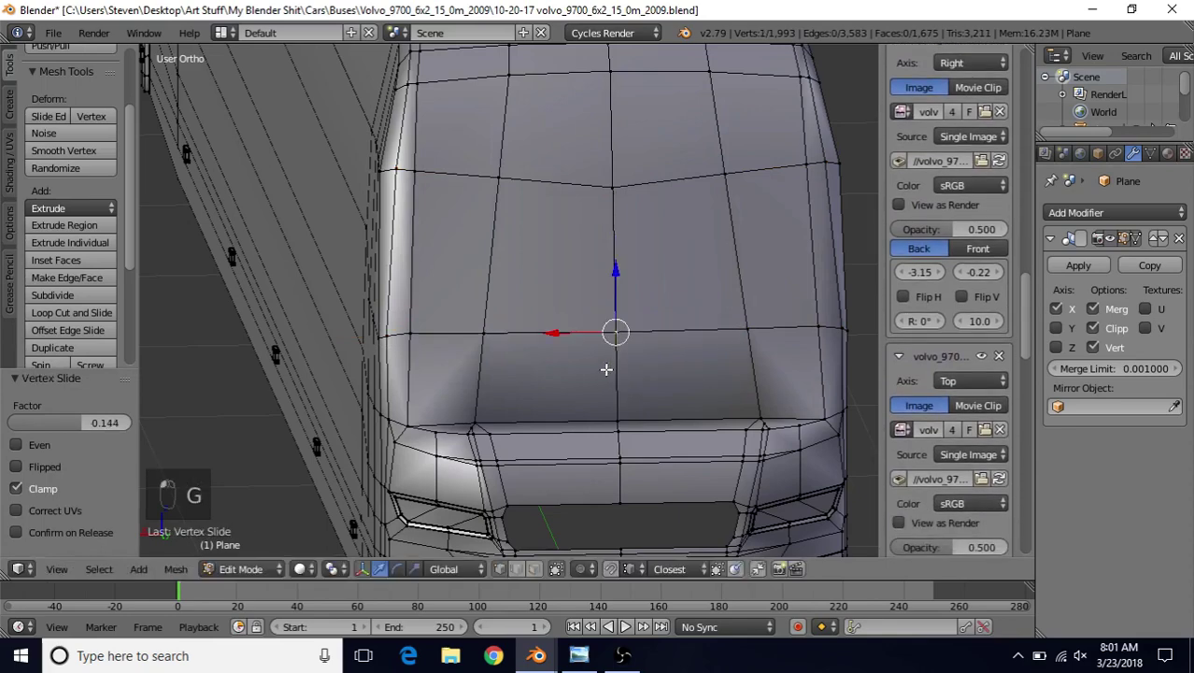
Slide two top-row vertices along their edges to level the upper row.
click(500, 171)
key(g)
key(g)
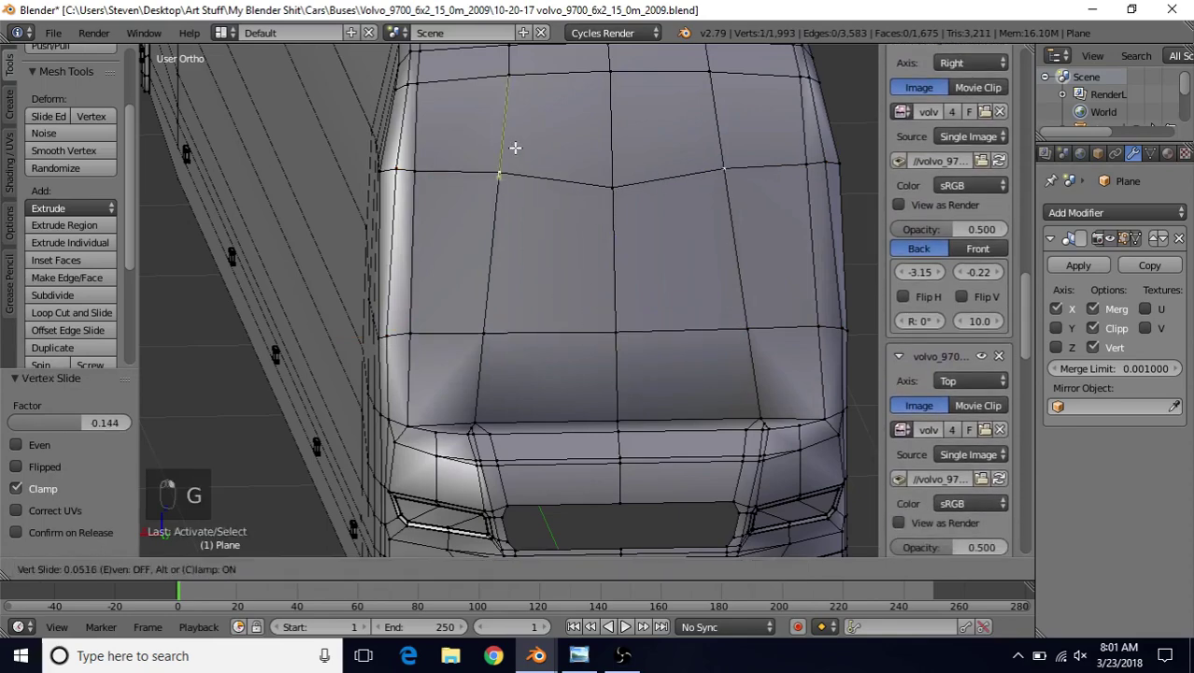
click(515, 145)
click(613, 186)
key(g)
key(g)
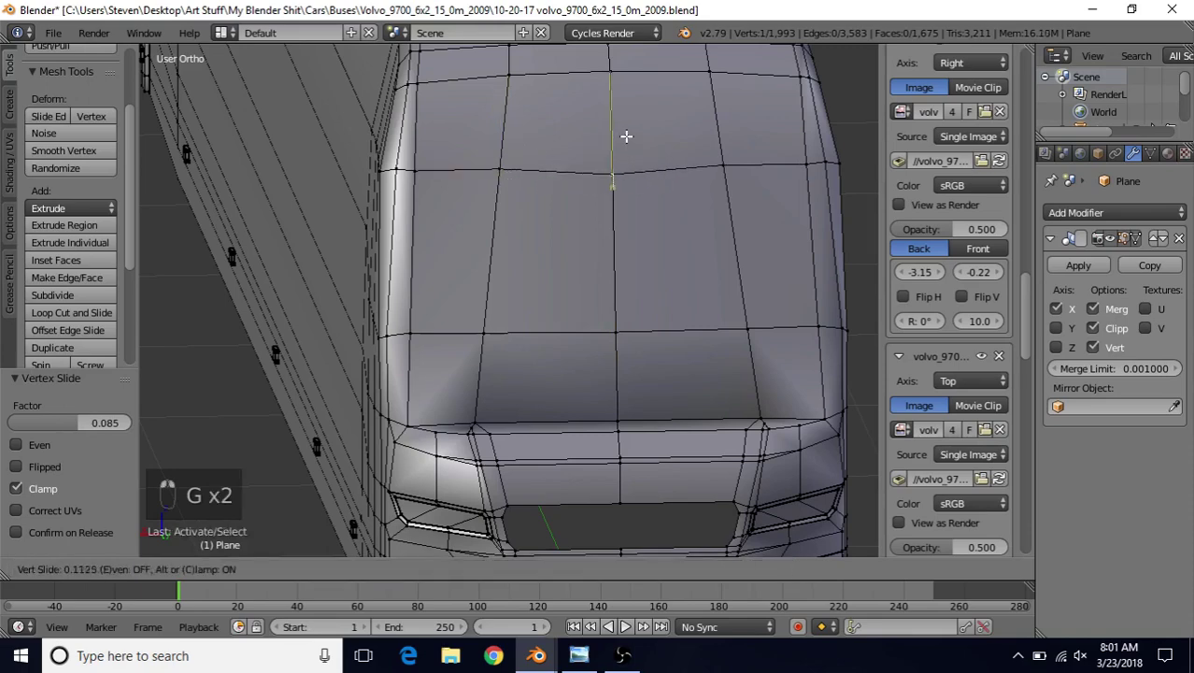
click(626, 129)
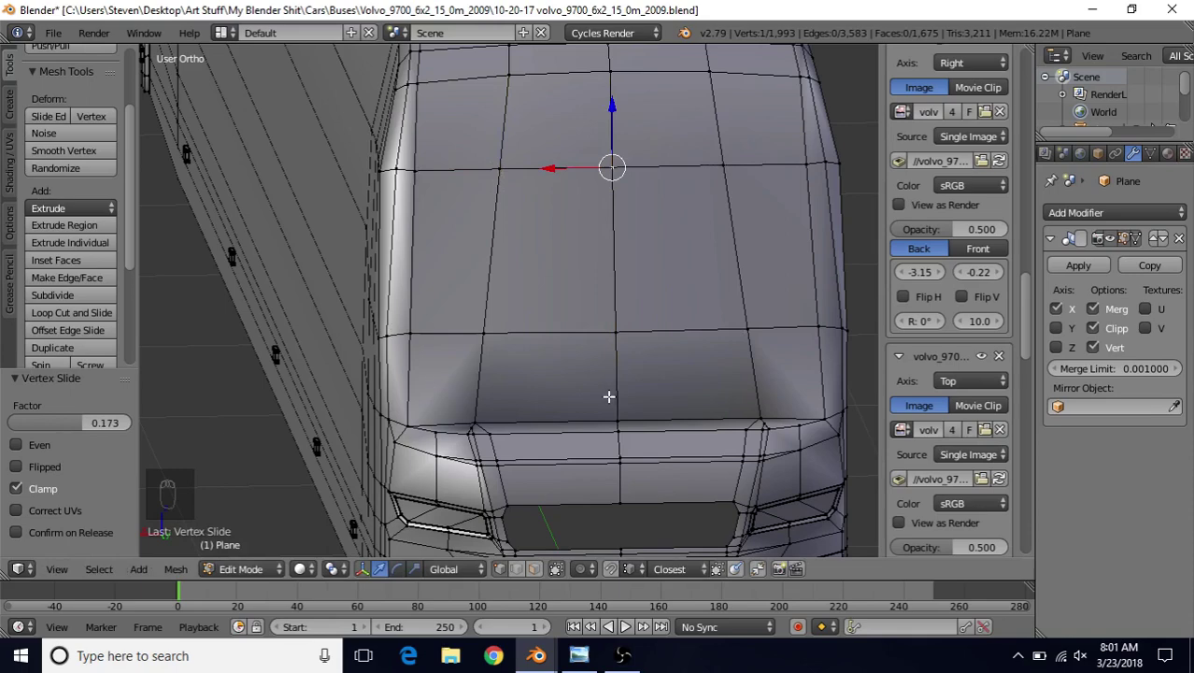
scroll(609, 396, down, 2)
scroll(554, 334, up, 6)
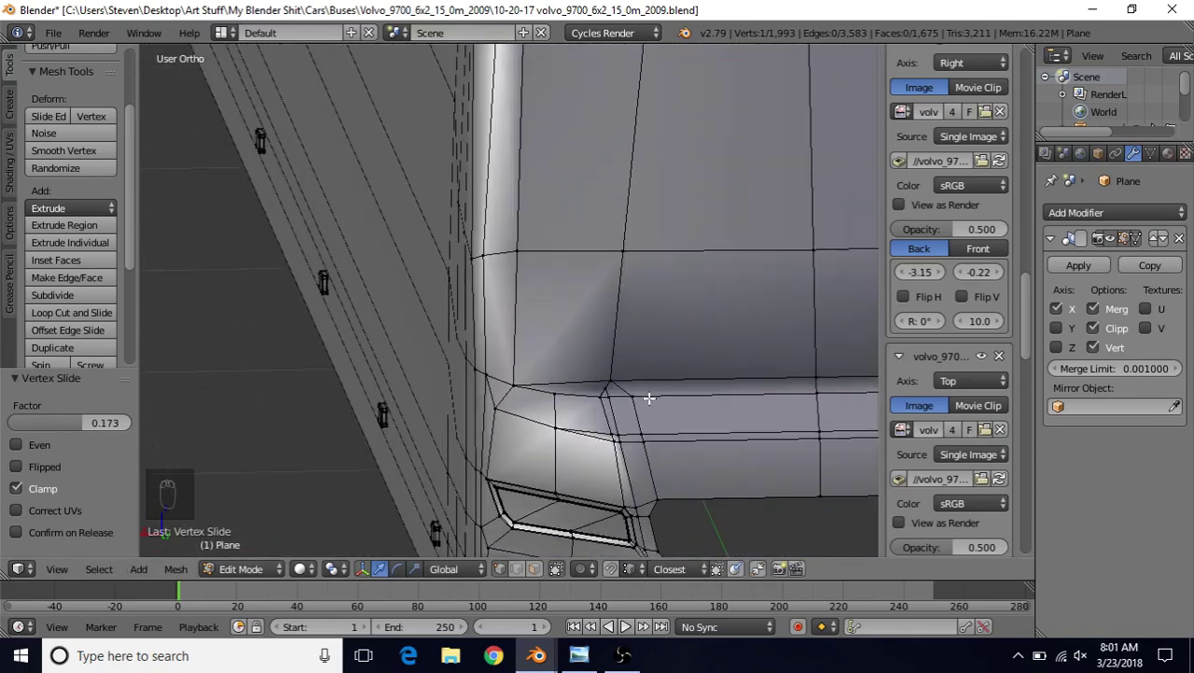
Connect two vertices at the windshield's lower front corner, splitting that face in two.
middle_drag(649, 398, 656, 343)
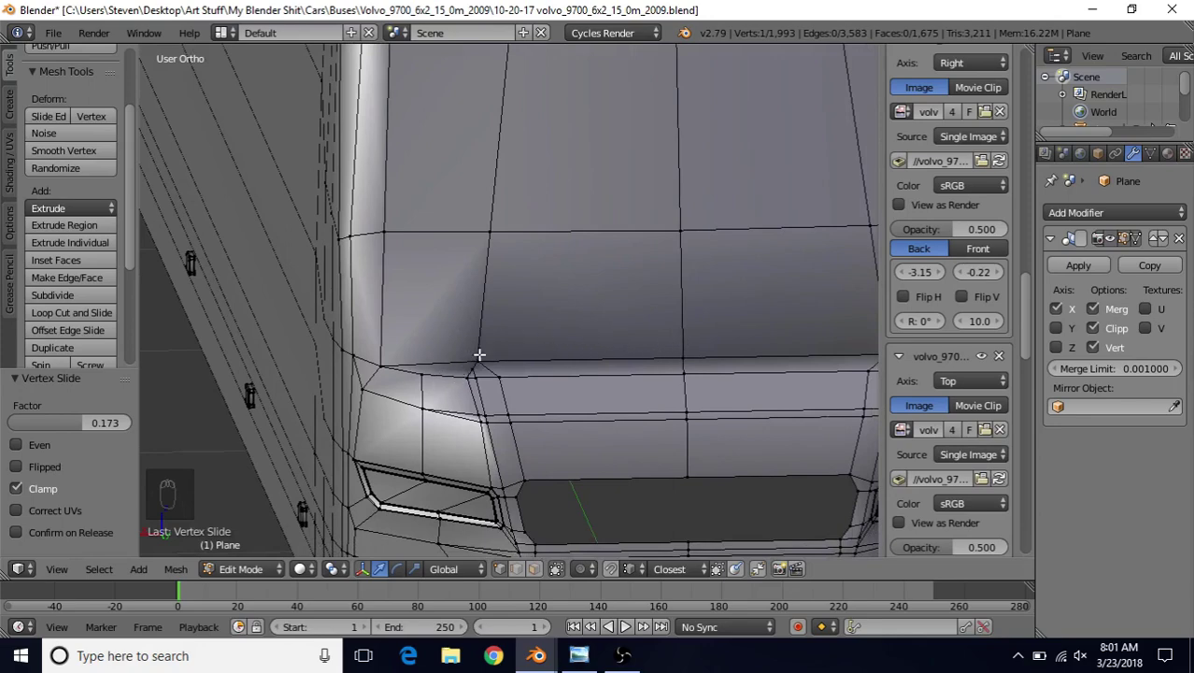
scroll(598, 352, up, 5)
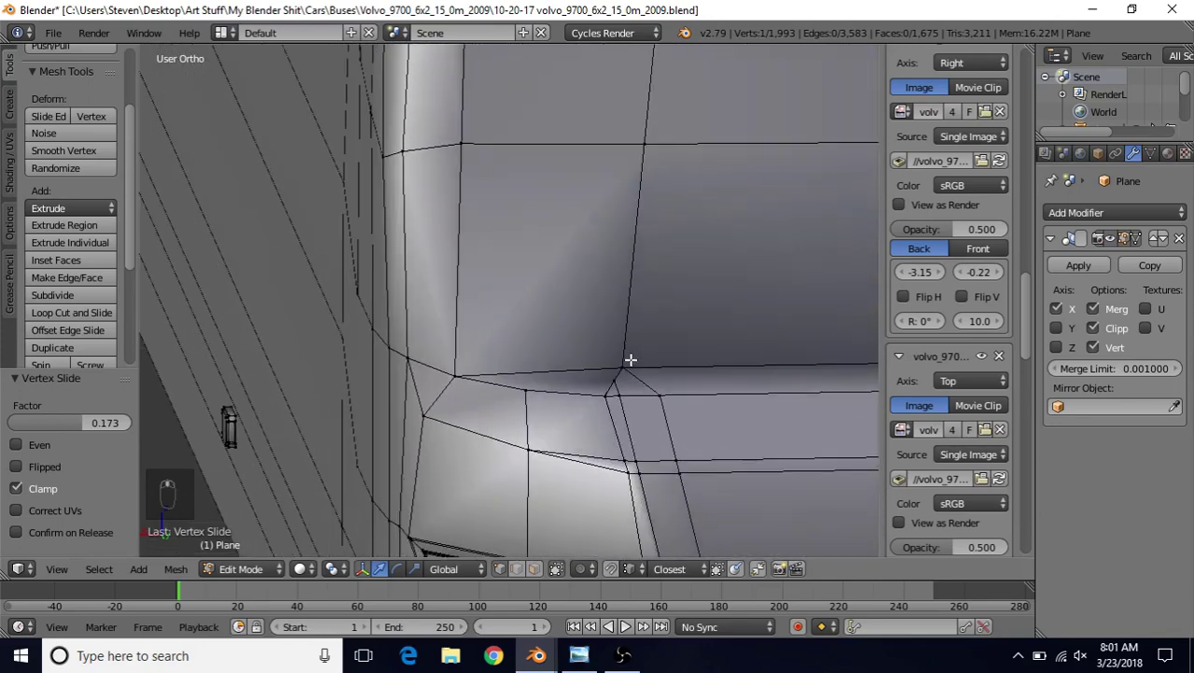
right_click(659, 412)
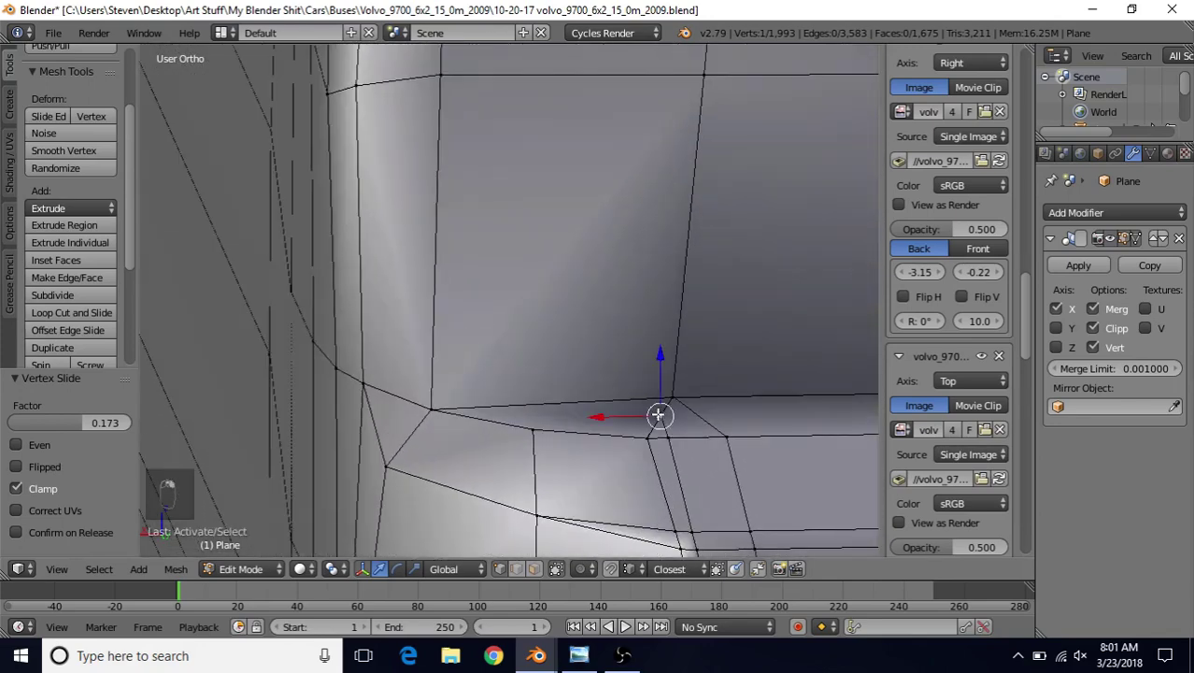
shift+right_click(529, 425)
key(j)
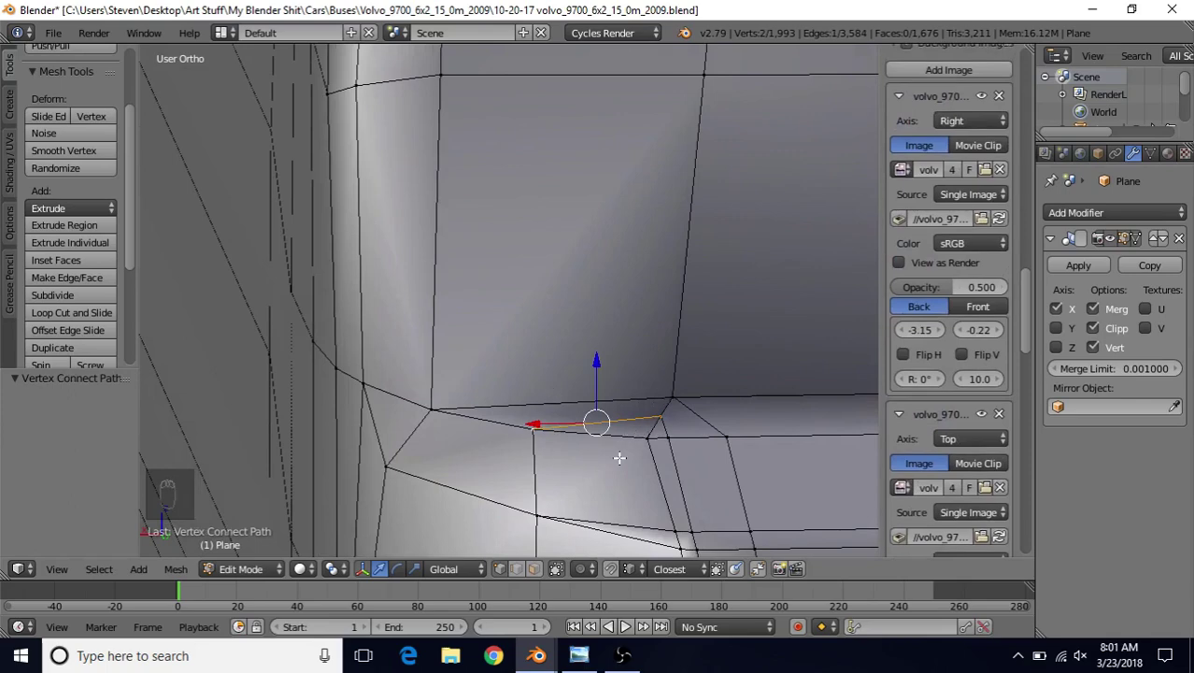
scroll(619, 458, down, 2)
shift+middle_drag(675, 397, 541, 379)
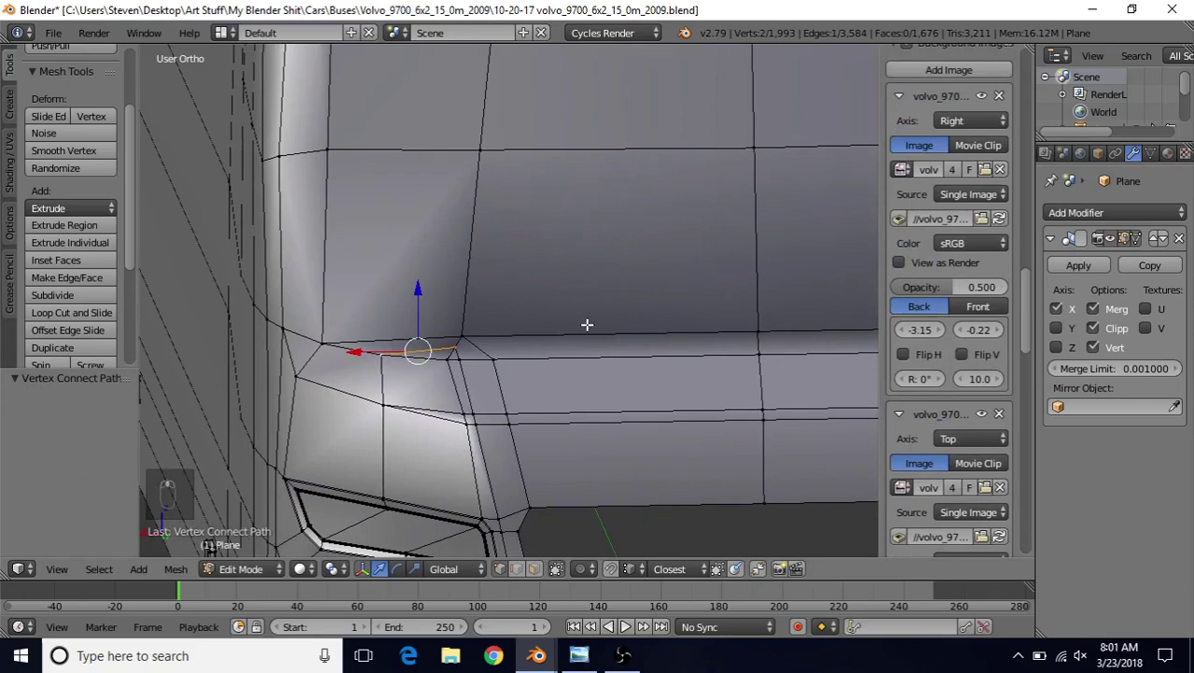
Knife-cut from the vertical front edge down around the corner, bringing the mesh to 1,997 vertices.
key(k)
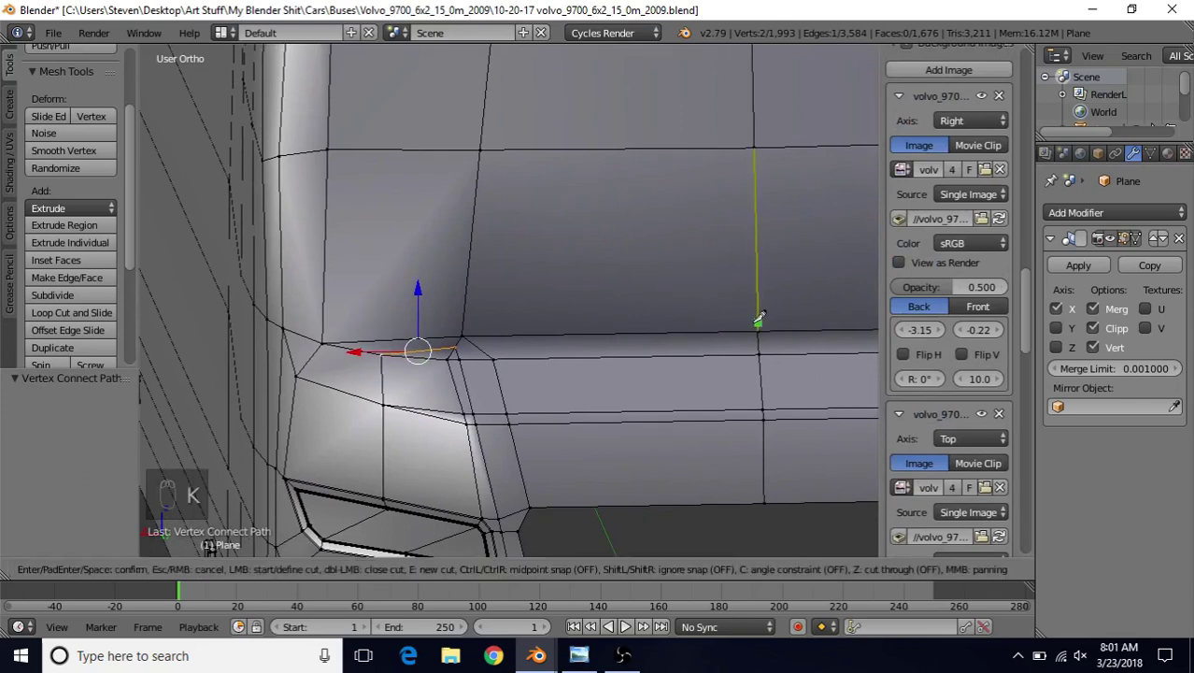
click(759, 320)
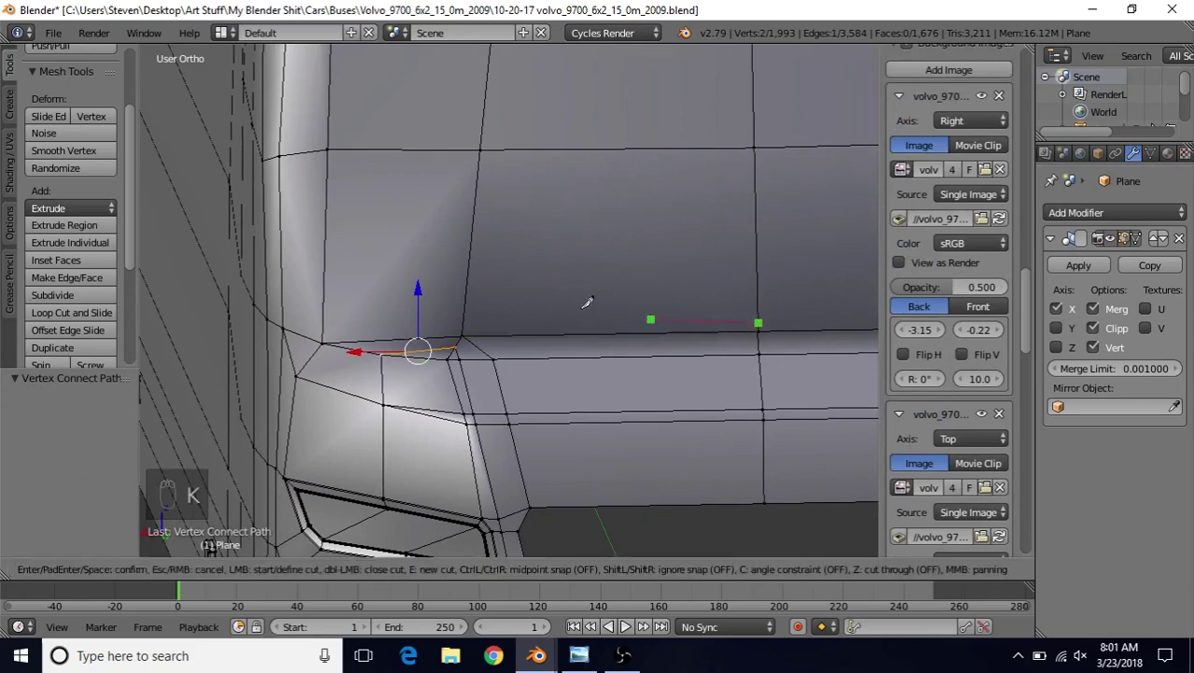
click(463, 323)
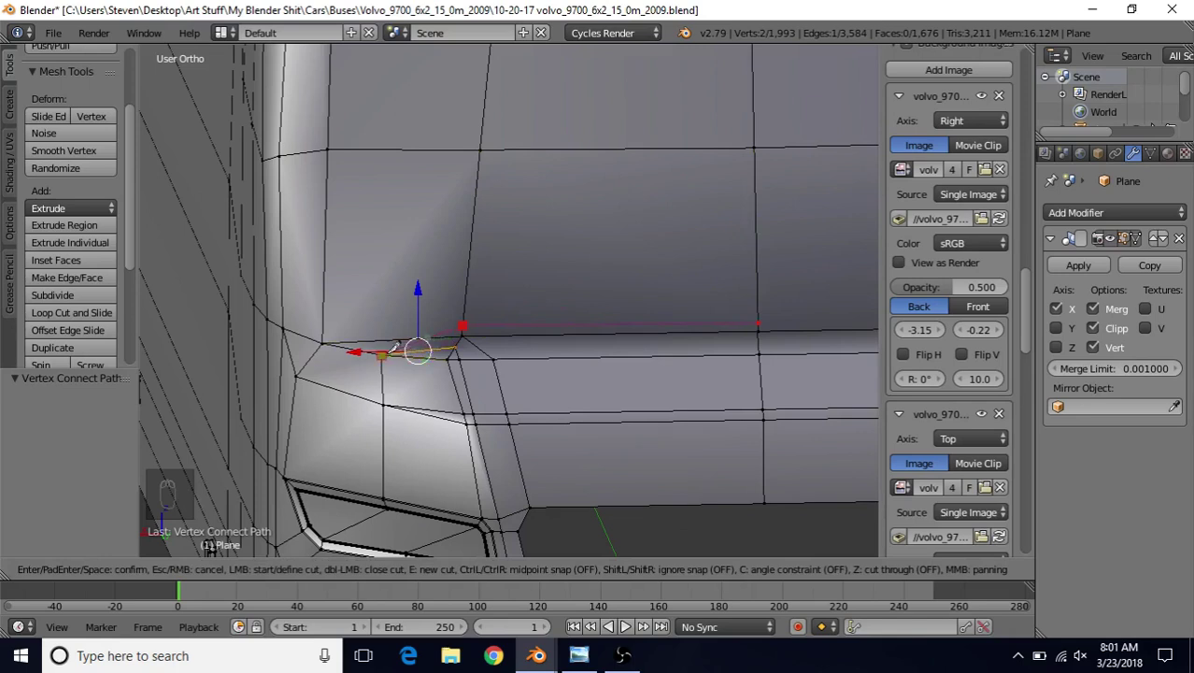
click(441, 348)
click(462, 360)
key(Return)
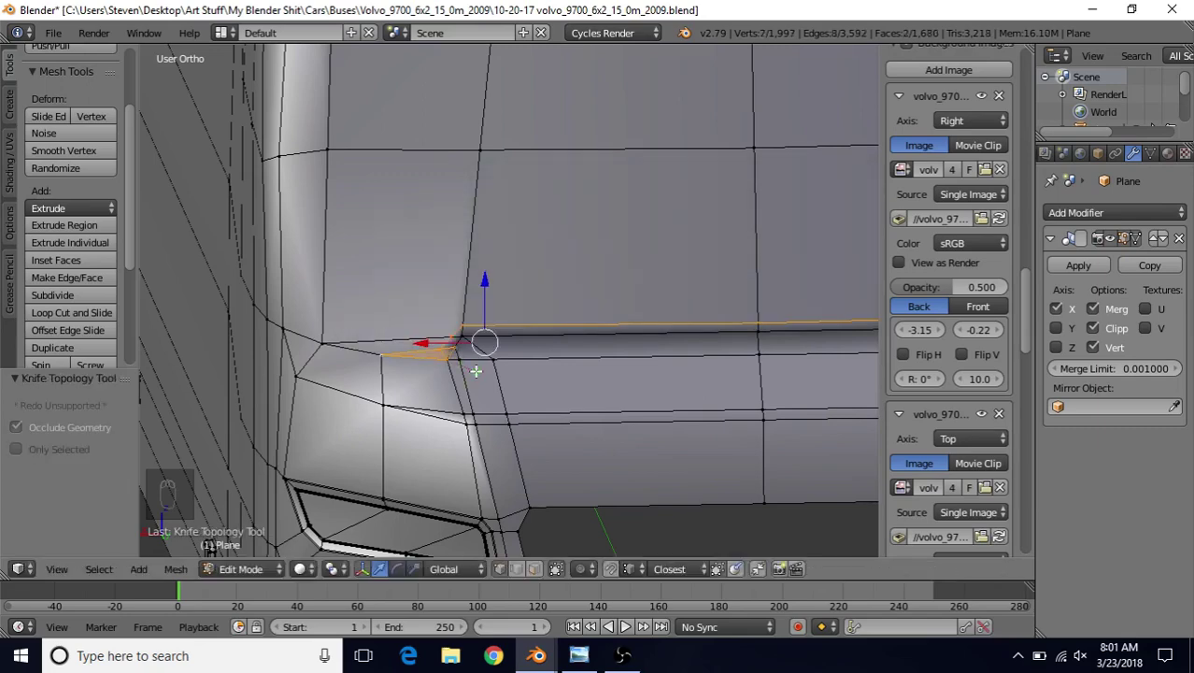
scroll(473, 370, up, 2)
Slide the new corner edge and a single corner vertex into position along their edges.
key(a)
scroll(459, 372, down, 2)
scroll(619, 301, up, 2)
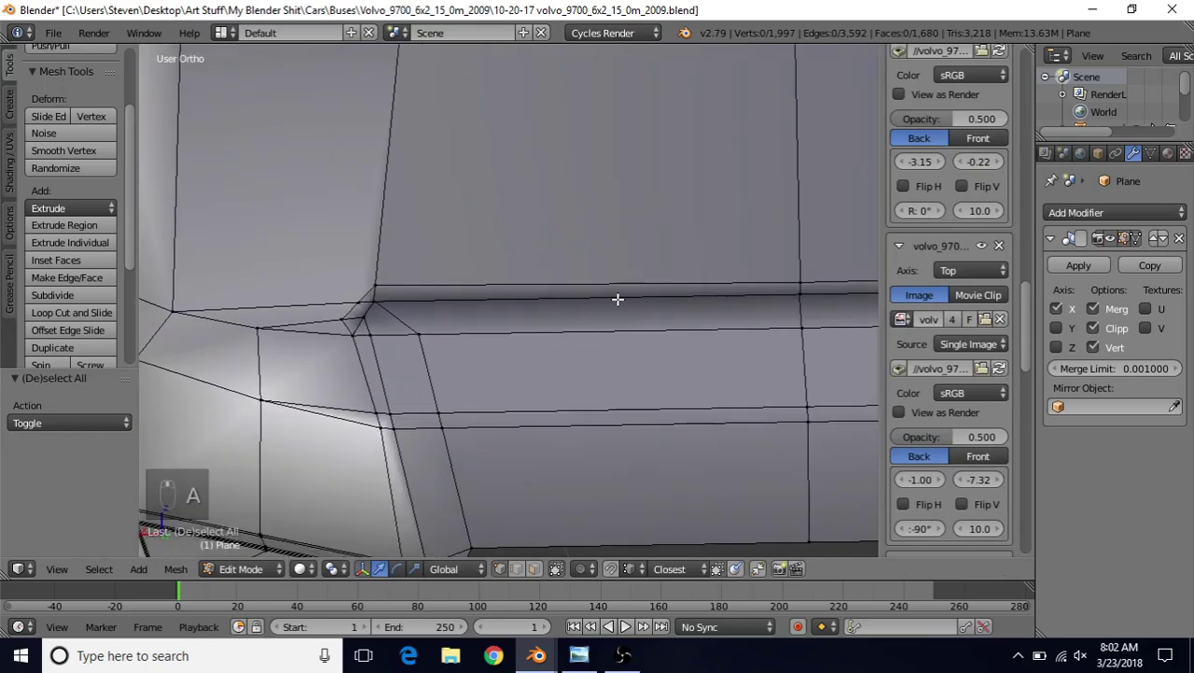
right_click(794, 281)
shift+right_click(402, 269)
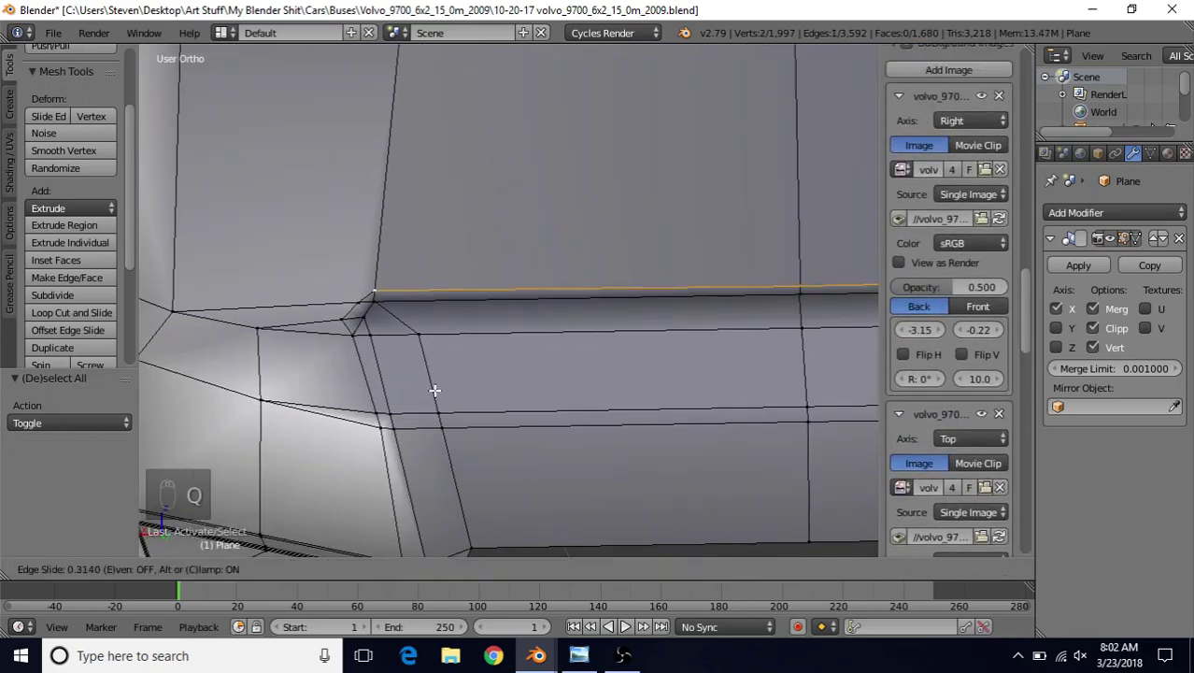
click(432, 383)
right_click(374, 294)
key(g)
key(g)
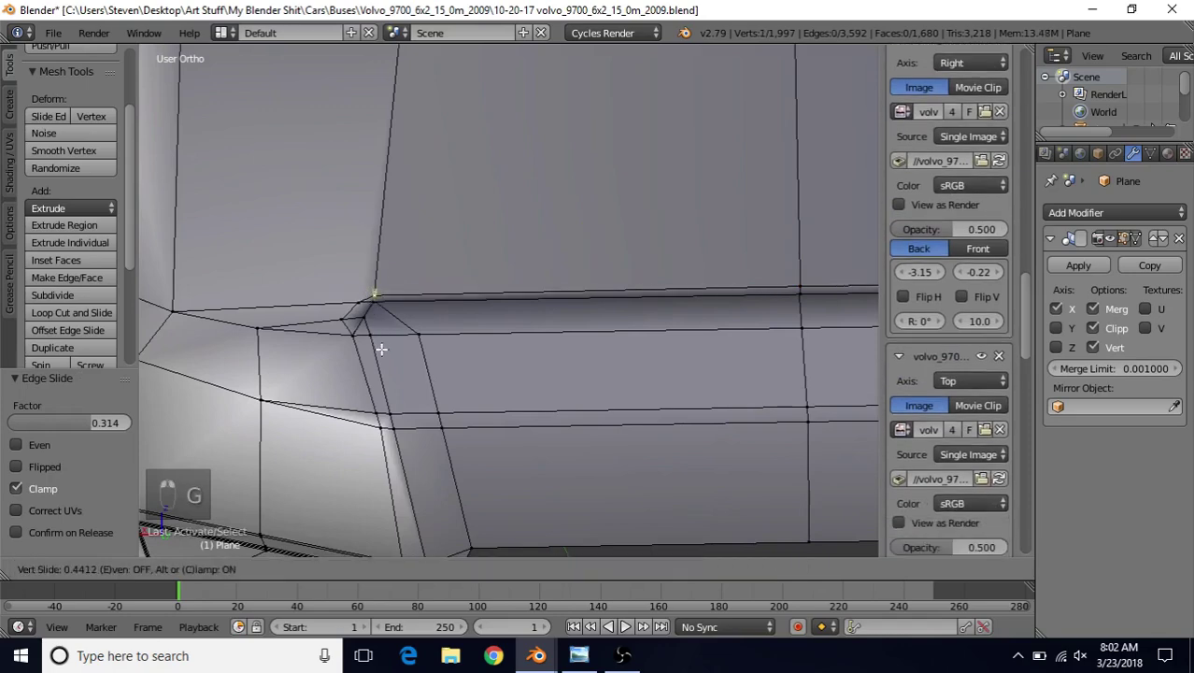
click(381, 348)
Merge two neighbouring corner vertices at the last selected one with Alt+M.
middle_drag(421, 335, 506, 393)
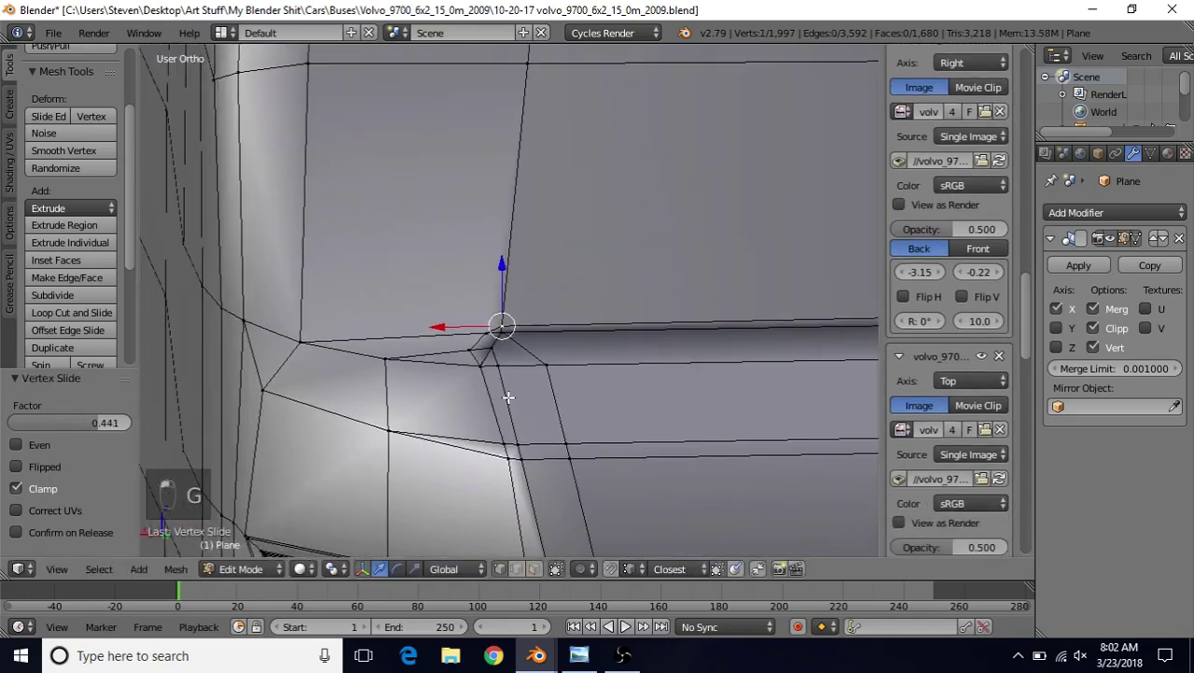
scroll(506, 393, up, 1)
right_click(468, 355)
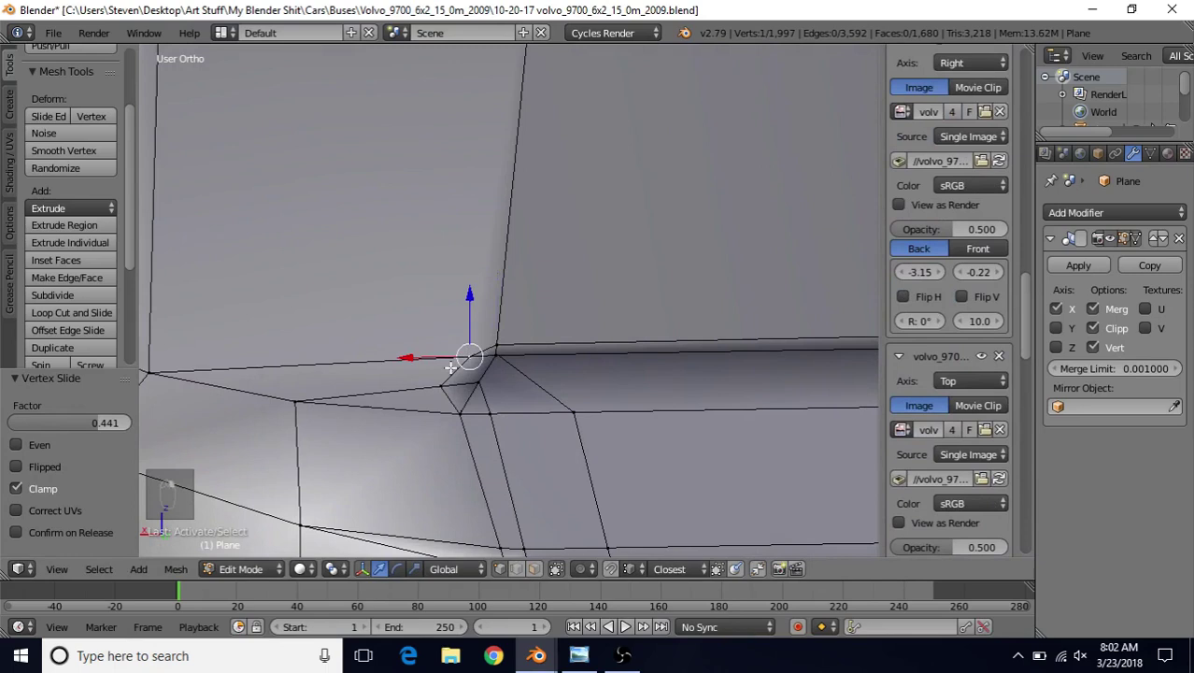
shift+right_click(498, 342)
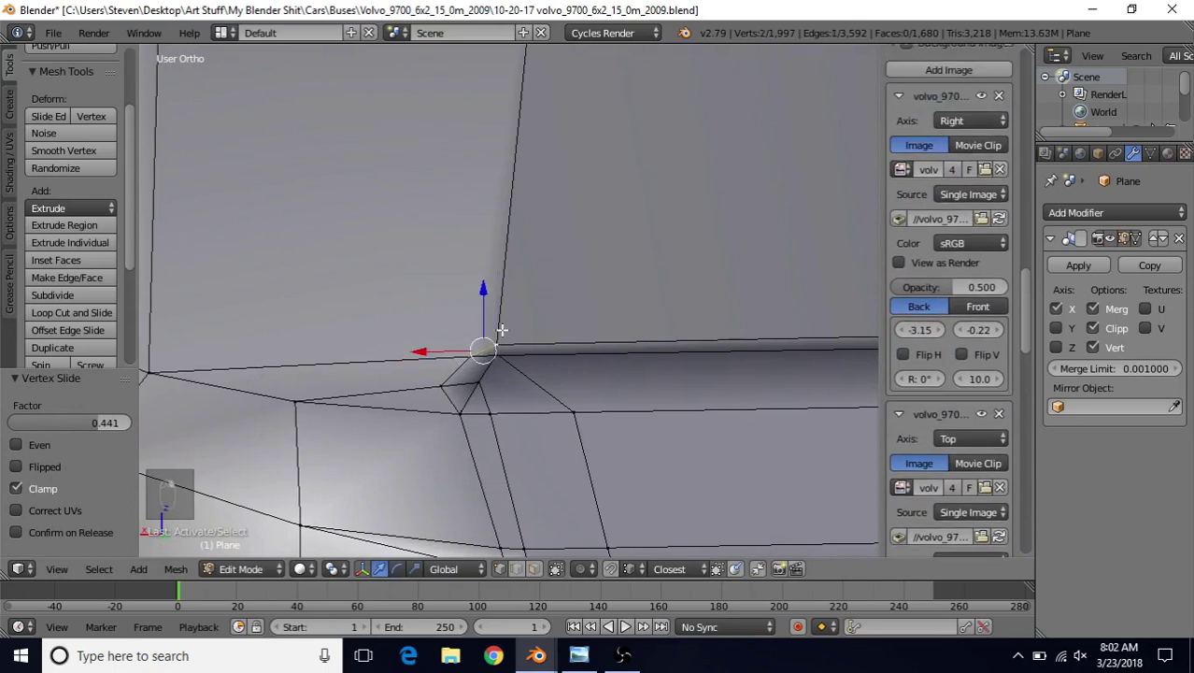
key(alt+m)
click(455, 351)
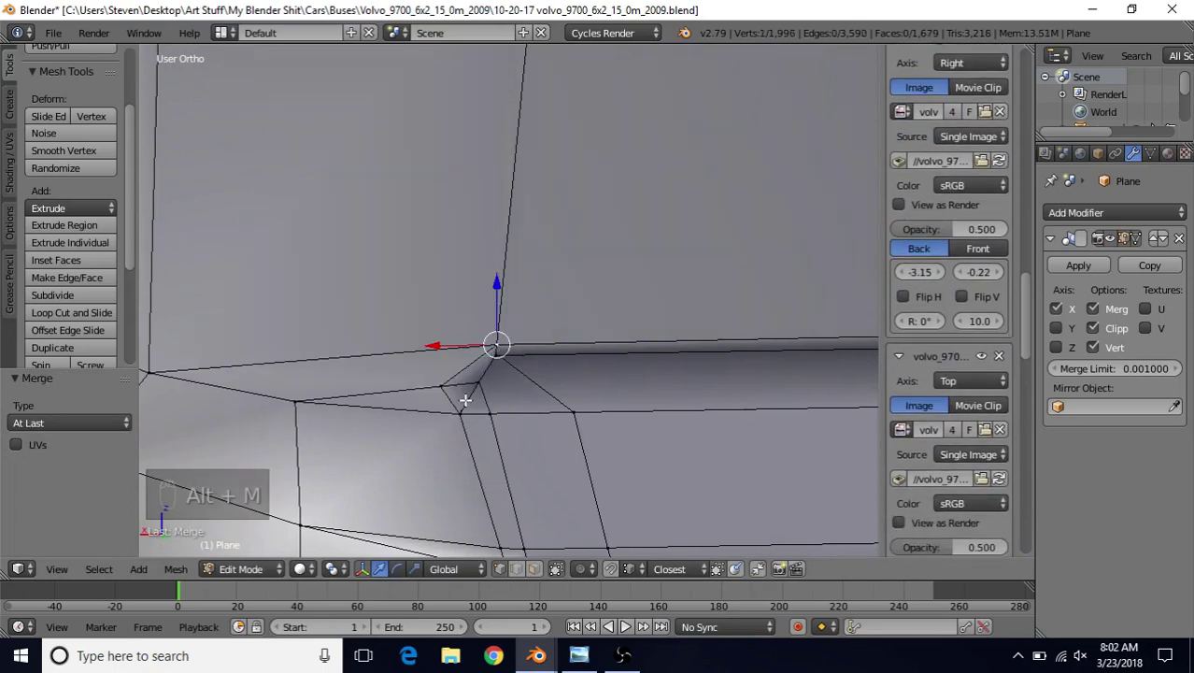
Slide the vertex below the corner along its edge, then toggle Object Mode and back to Edit Mode.
right_click(440, 383)
key(g)
key(g)
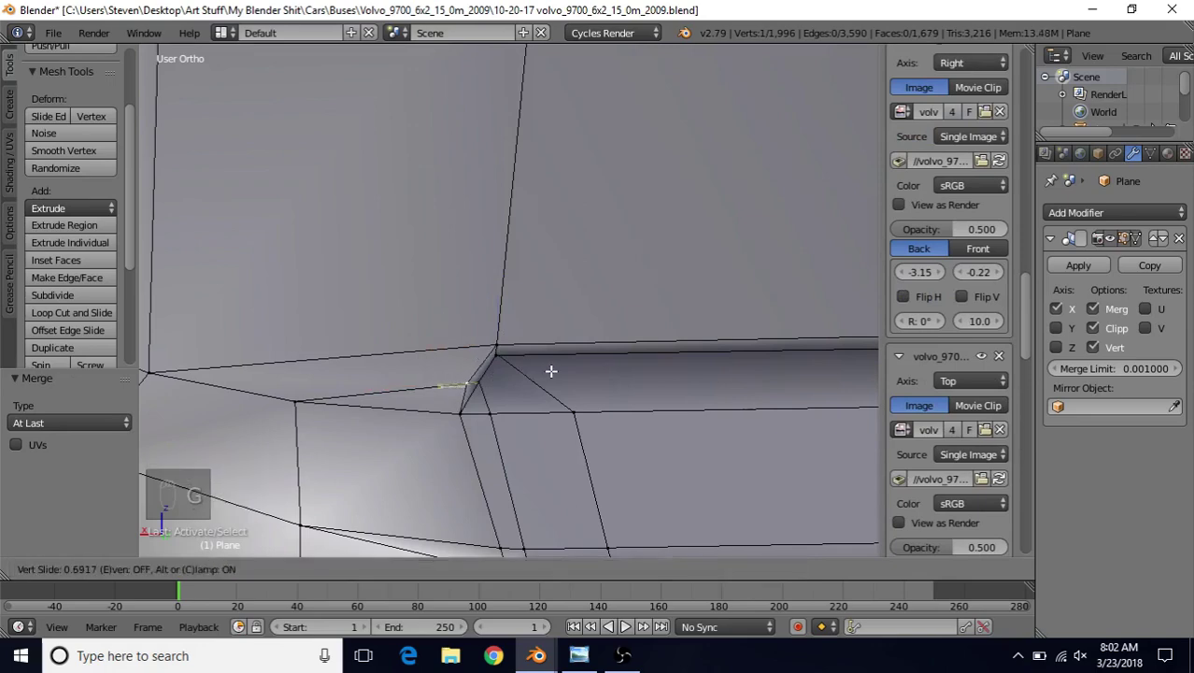
click(552, 371)
key(Tab)
scroll(552, 371, down, 8)
middle_drag(538, 297, 594, 341)
key(Tab)
scroll(529, 266, up, 2)
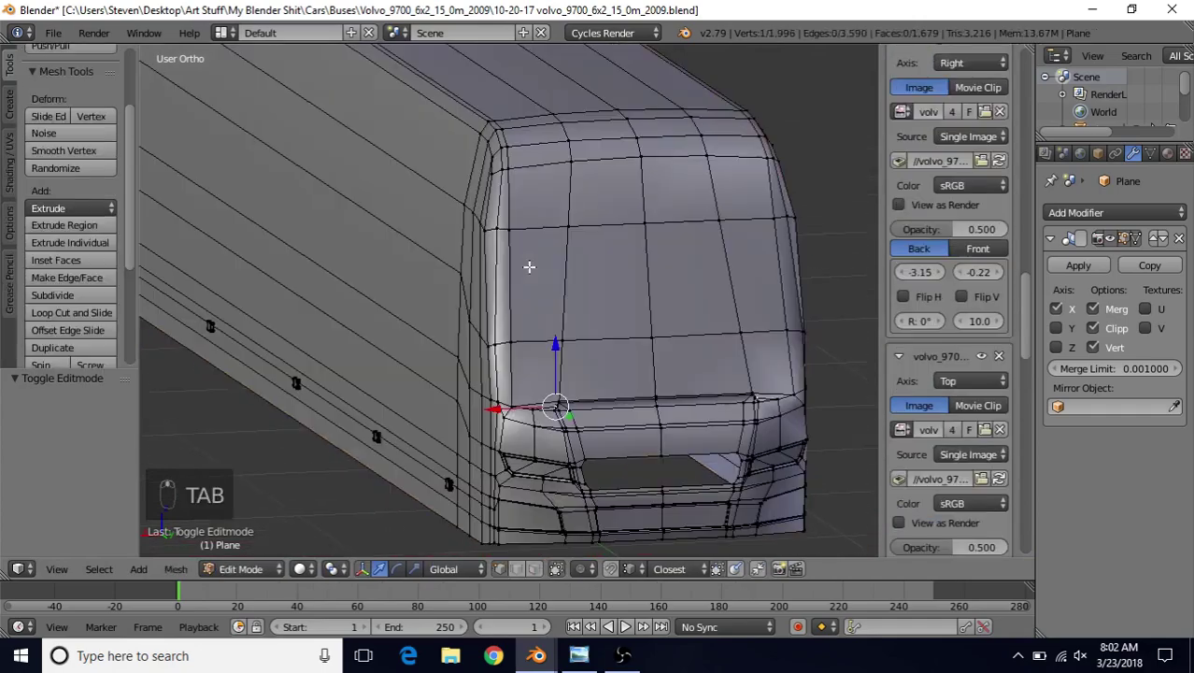
middle_drag(527, 259, 549, 272)
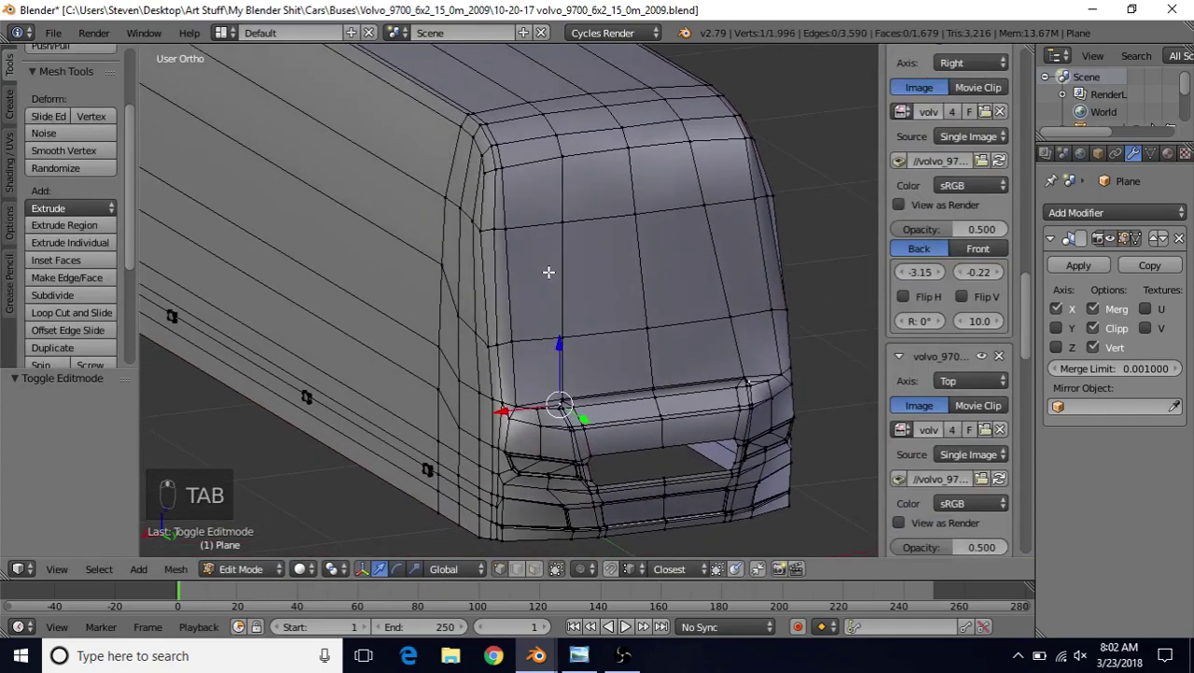
Circle-select the vertical column of windshield-side vertices and push it out along Y.
middle_drag(583, 321, 600, 382)
middle_drag(577, 479, 540, 543)
right_click(587, 303)
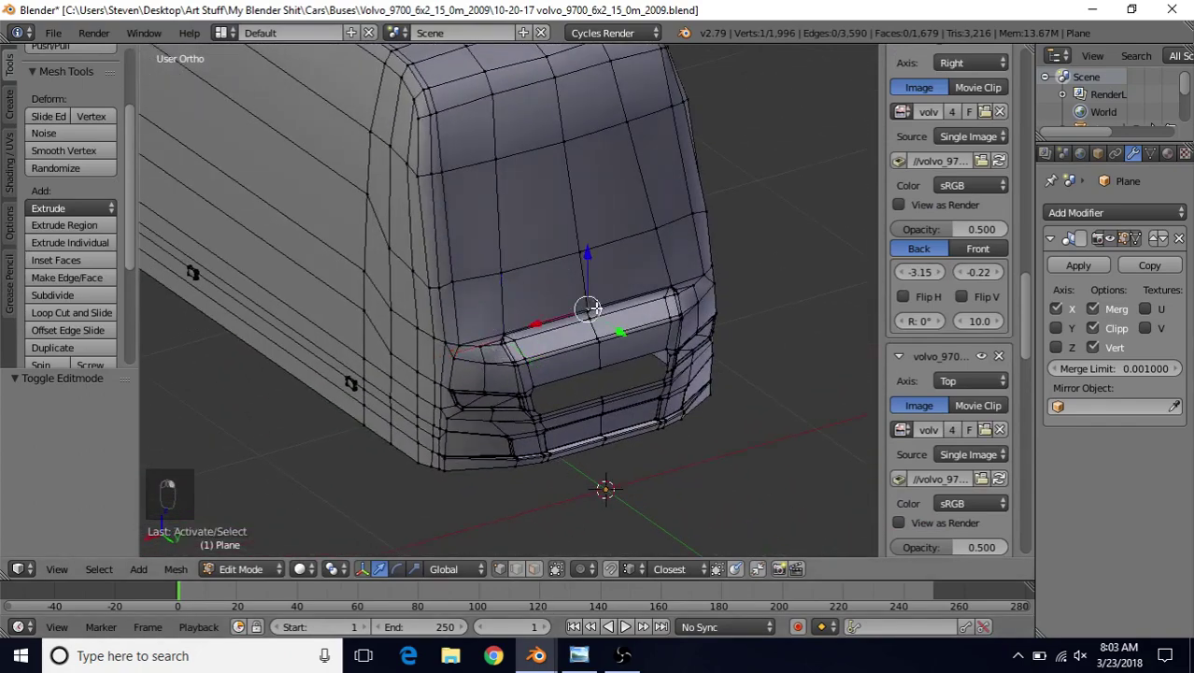
key(g)
key(Escape)
mouse_move(586, 308)
middle_down()
mouse_move(538, 329)
mouse_move(535, 314)
middle_up()
key(z)
key(c)
drag(546, 313, 547, 426)
right_click(549, 360)
key(z)
middle_drag(552, 329, 572, 272)
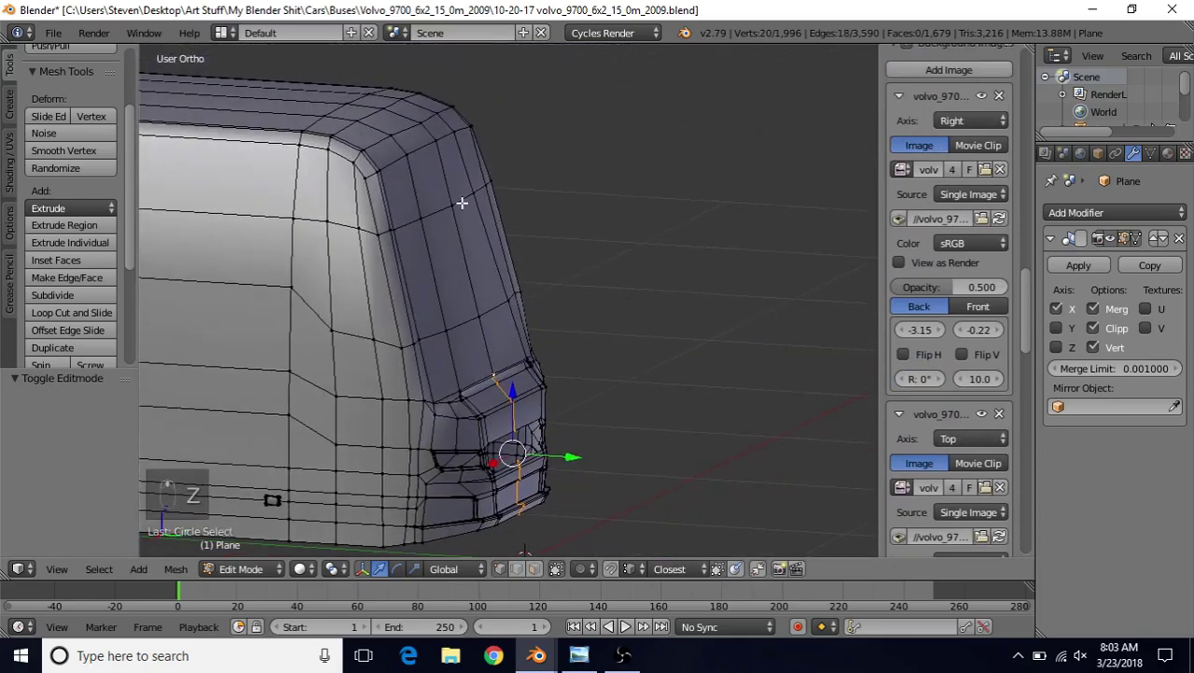
key(g)
key(y)
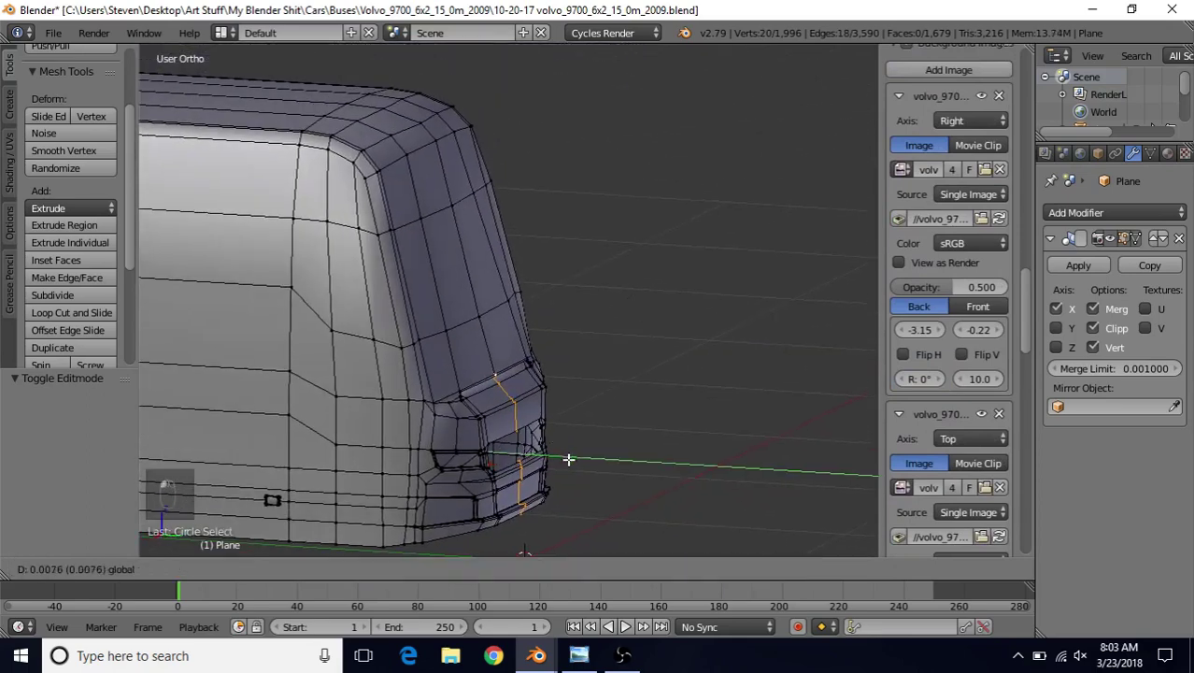
click(570, 459)
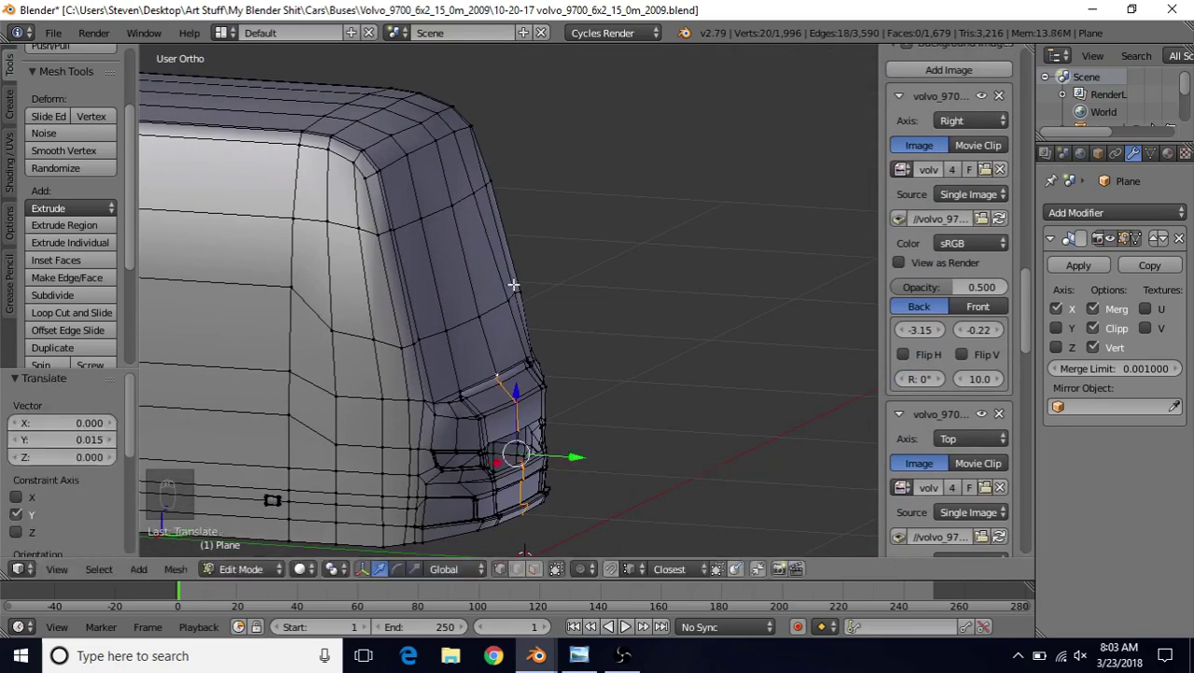
Move the next two side edges slightly along Y.
right_click(453, 205)
shift+right_click(478, 316)
key(g)
key(y)
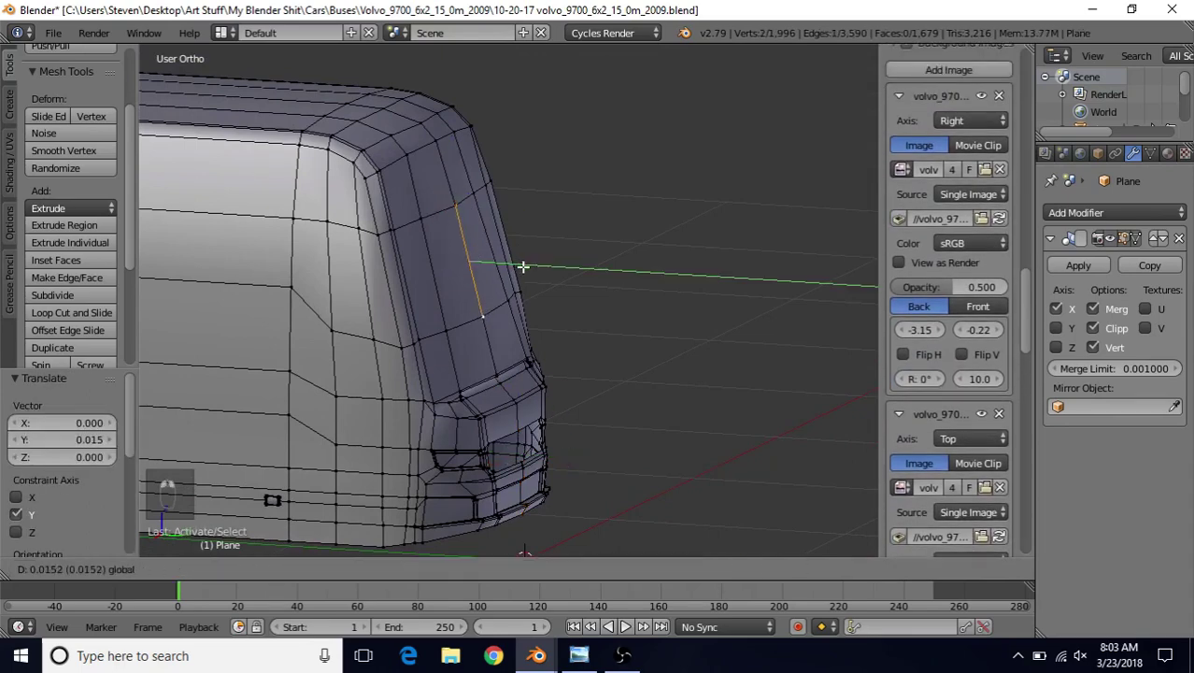
click(521, 267)
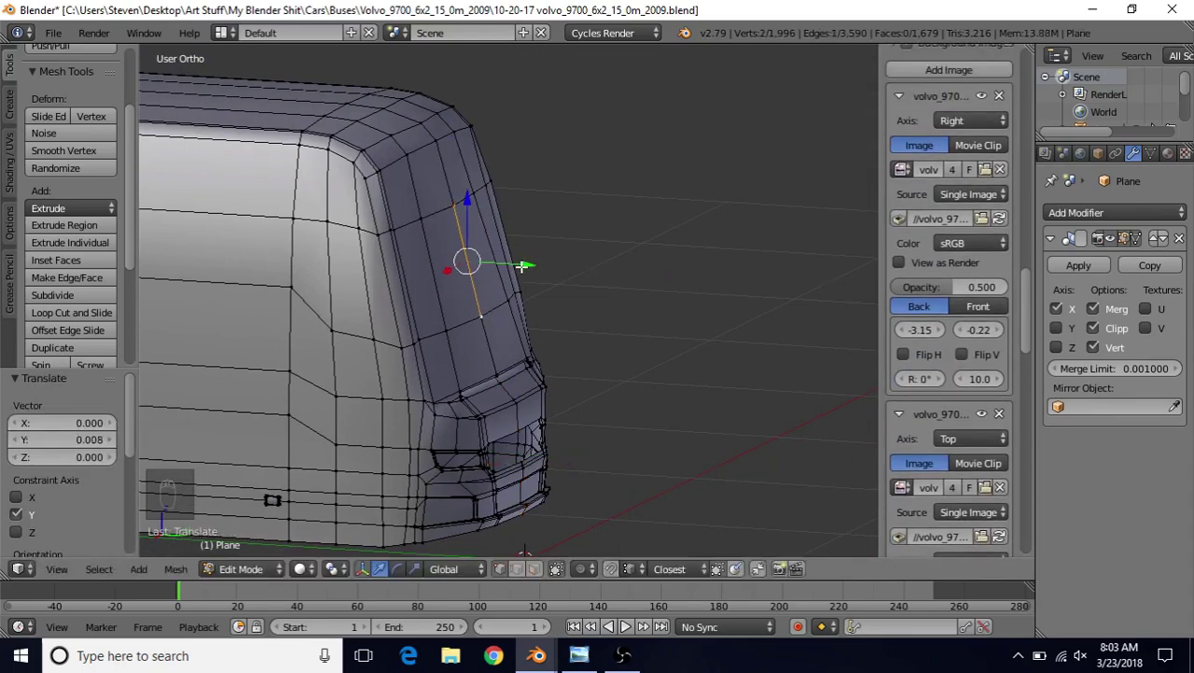
middle_drag(520, 266, 559, 307)
right_click(443, 285)
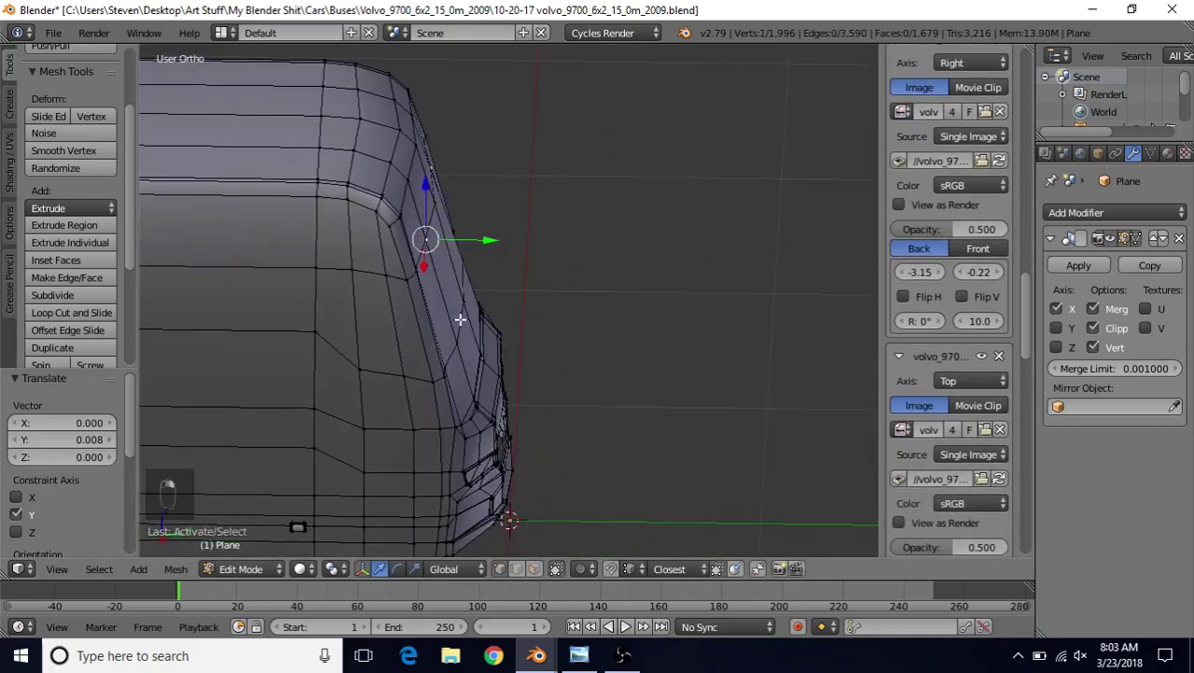
drag(503, 294, 506, 295)
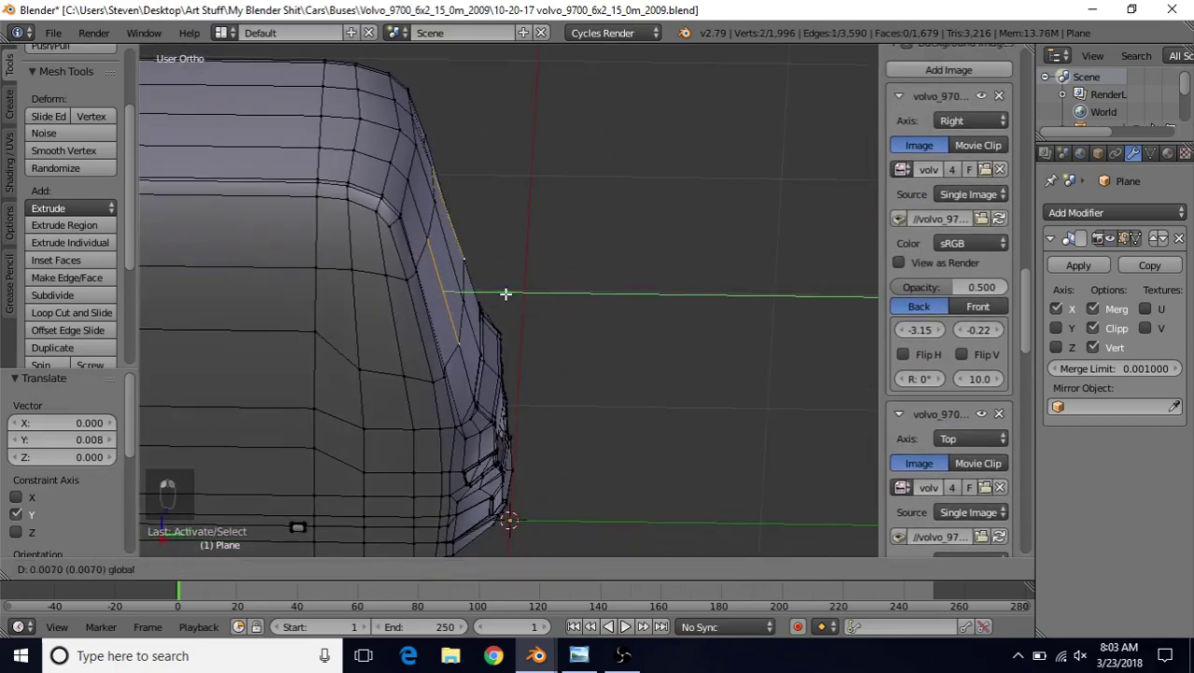
click(505, 294)
Nudge another windshield-side edge and a corner vertex along Y, then return to Object Mode.
middle_drag(532, 291, 519, 329)
right_click(419, 331)
drag(472, 316, 478, 317)
right_click(400, 253)
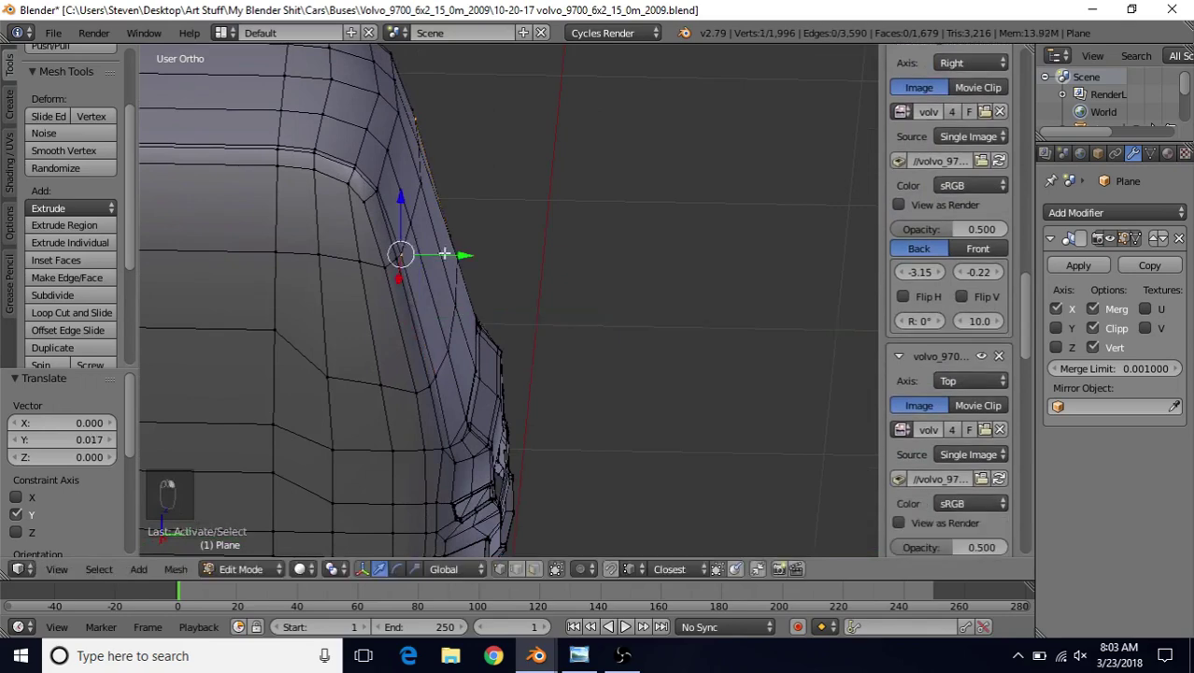
drag(458, 254, 457, 258)
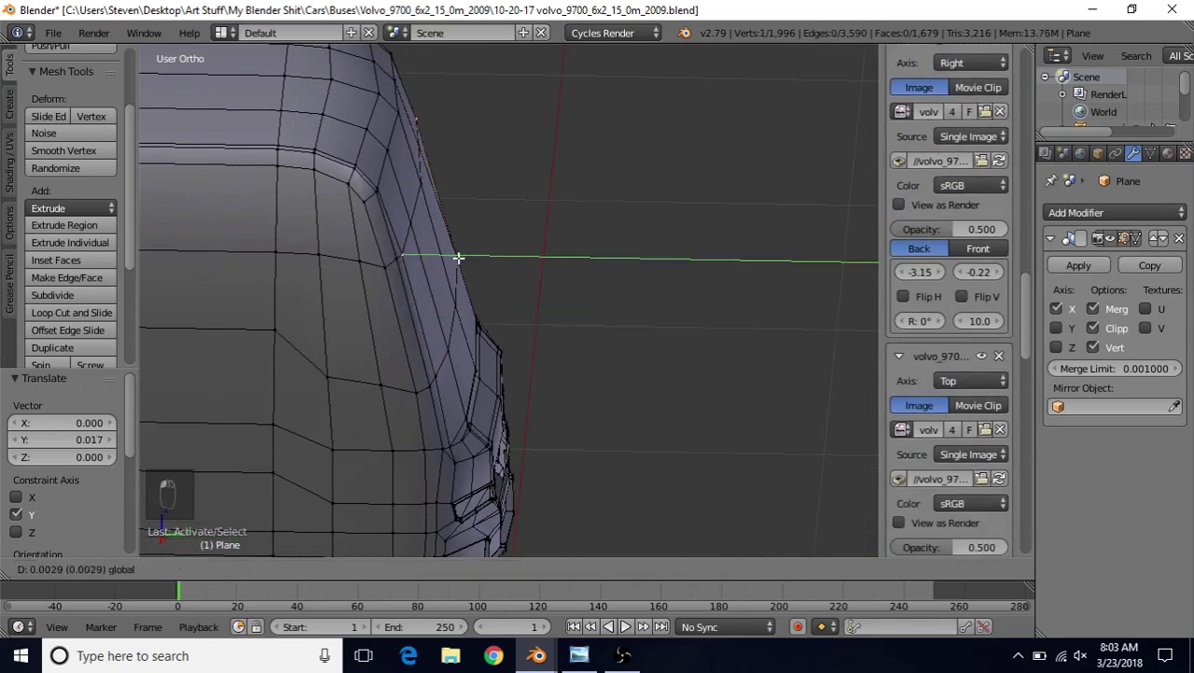
drag(457, 258, 458, 312)
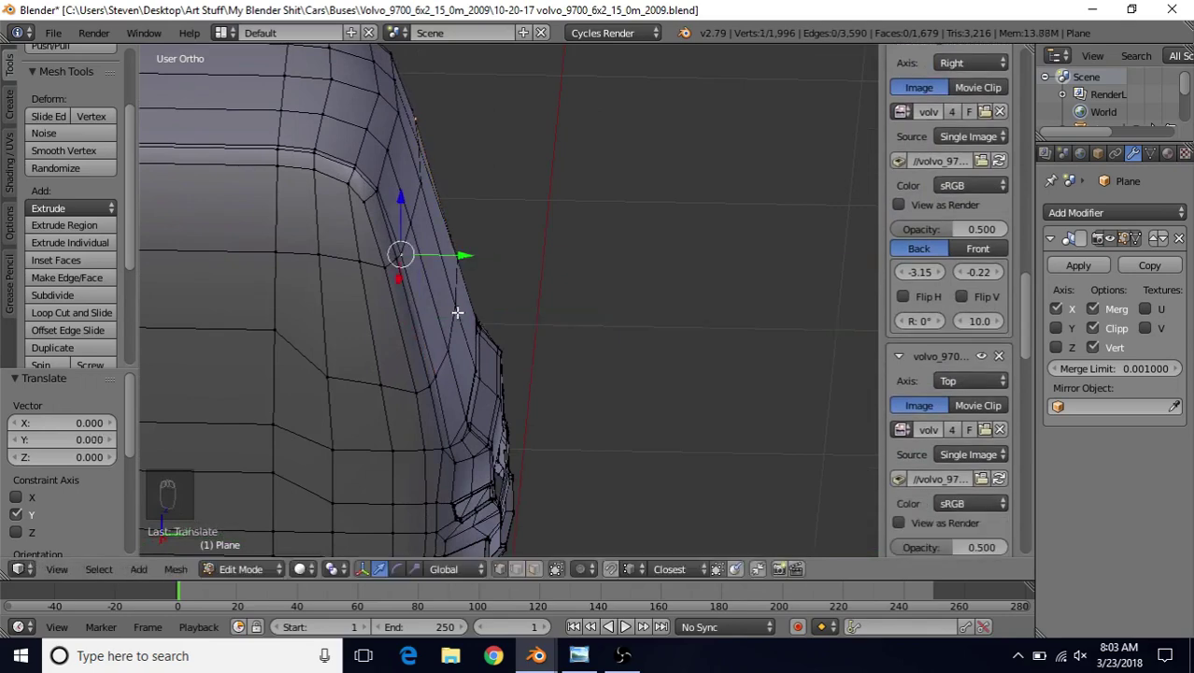
key(Tab)
scroll(492, 333, down, 5)
middle_drag(493, 332, 361, 273)
Shift the rounded-corner vertices slightly along X (−0.017, 0.024), then return to Object Mode.
scroll(361, 273, up, 2)
scroll(404, 274, up, 4)
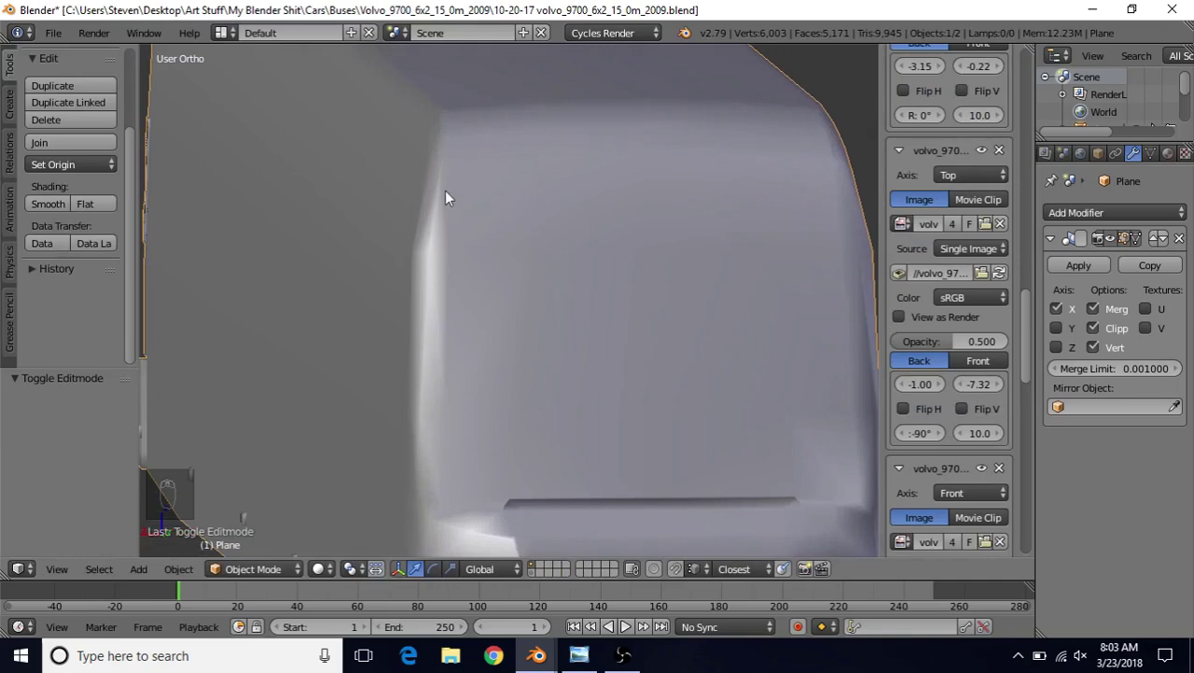
key(Tab)
middle_drag(425, 254, 471, 259)
right_click(443, 252)
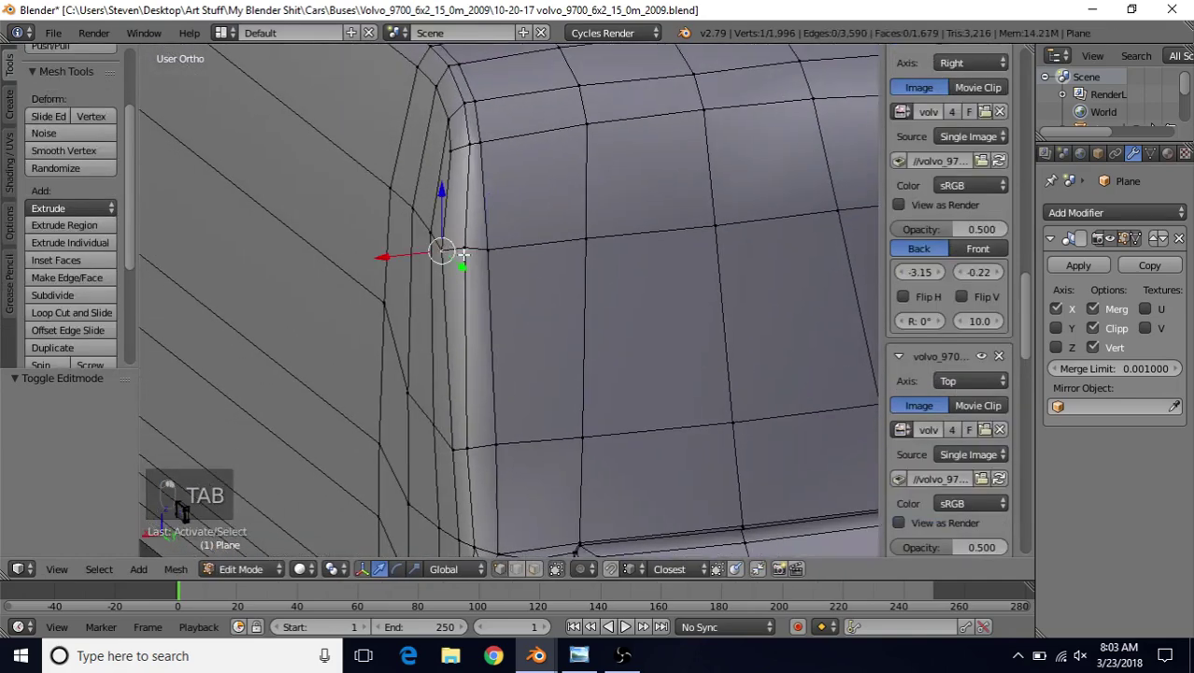
drag(378, 255, 390, 258)
right_click(473, 249)
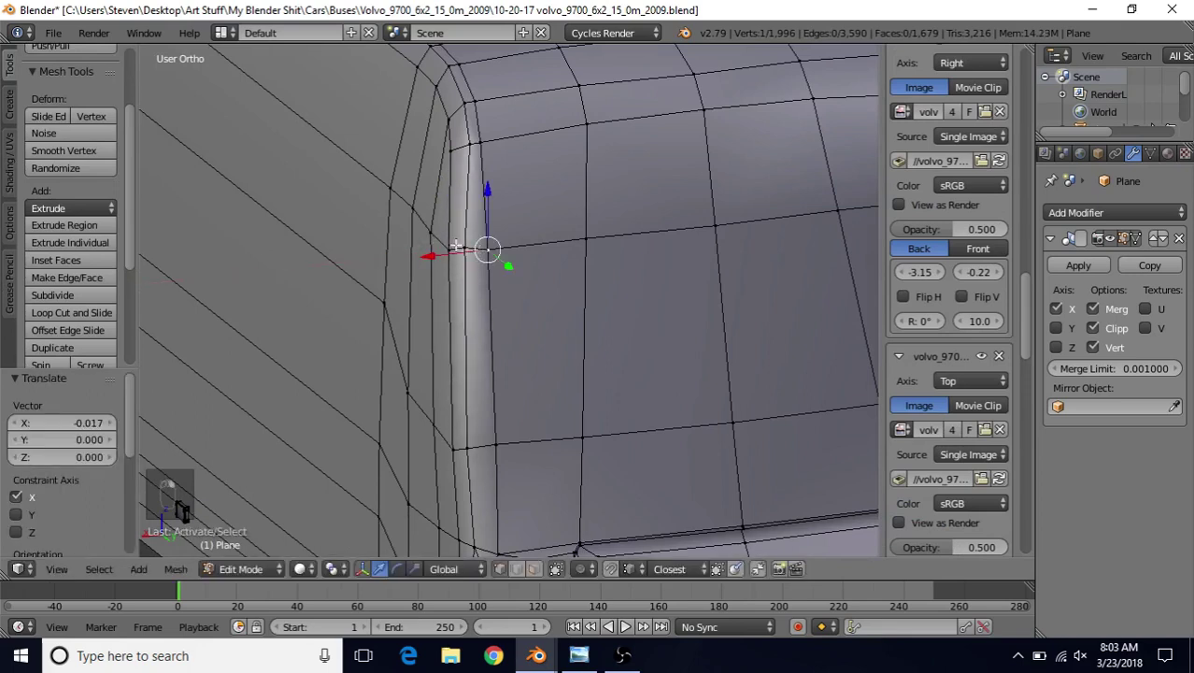
right_click(484, 247)
drag(433, 257, 428, 261)
right_click(495, 443)
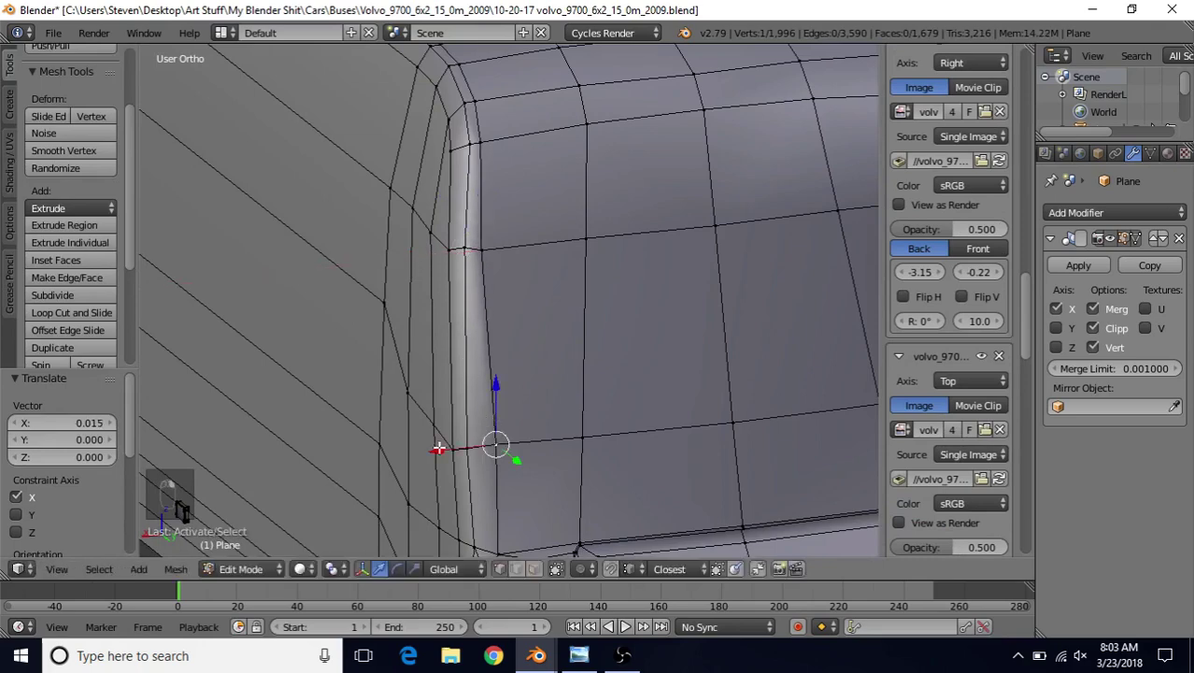
drag(438, 450, 428, 450)
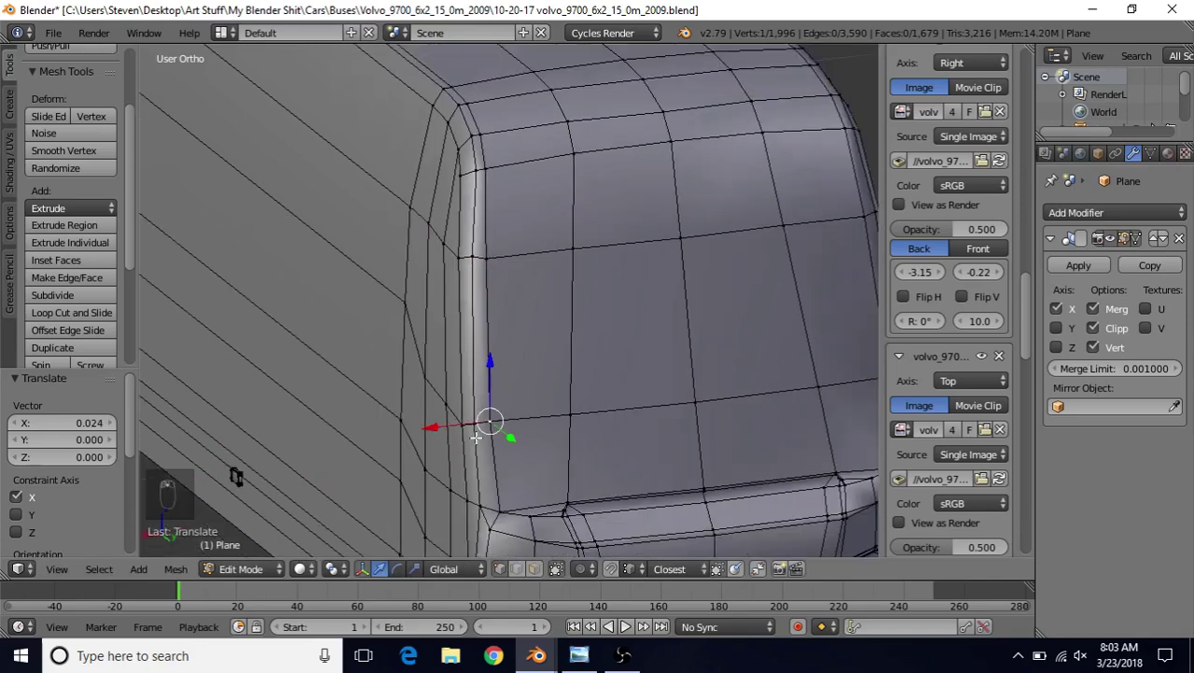
key(Tab)
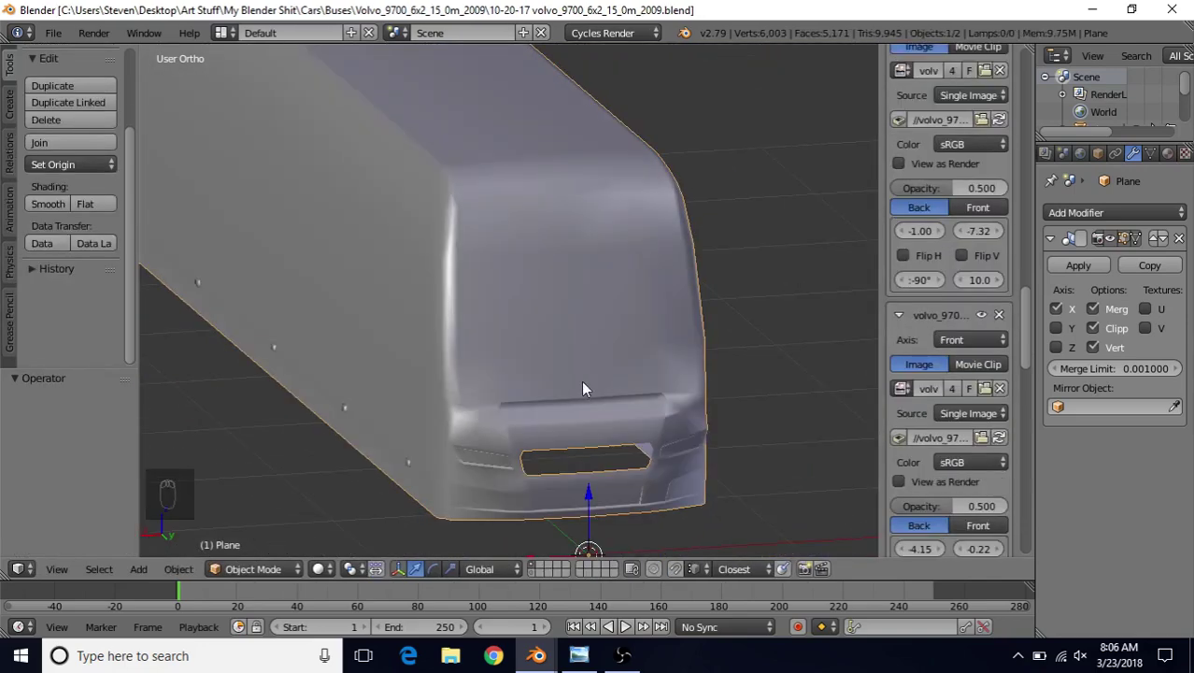
Inspect the bus side and front grille from several angles, then enter Edit Mode.
middle_drag(582, 380, 637, 395)
scroll(719, 361, up, 5)
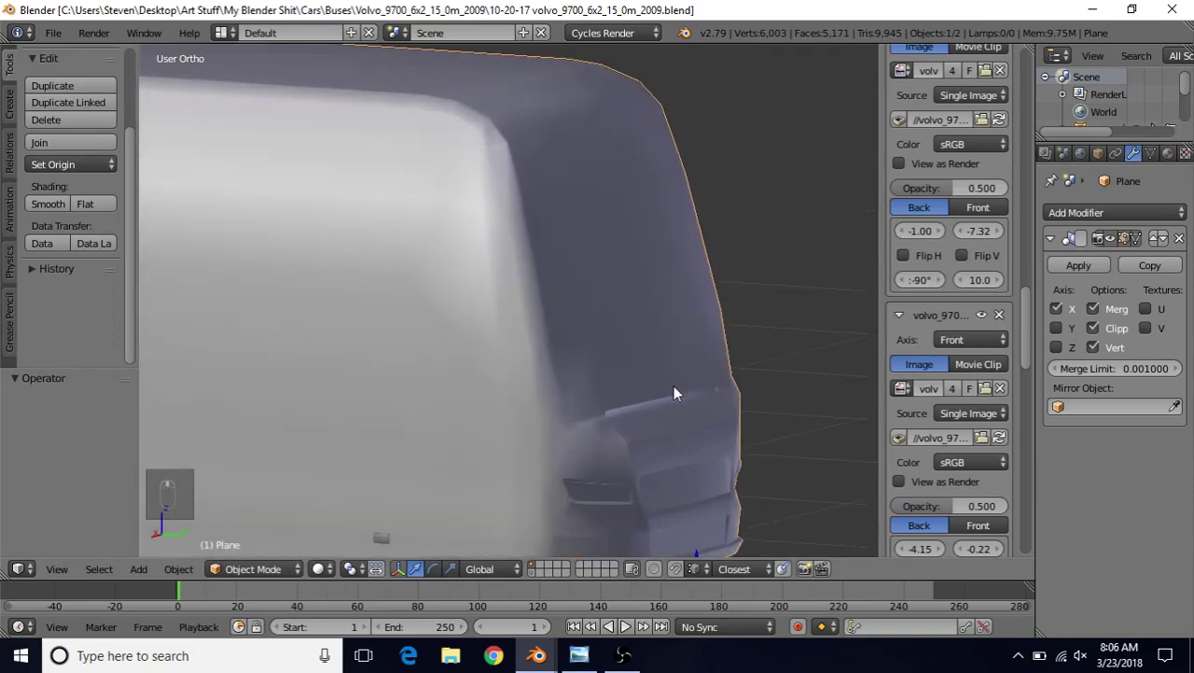
scroll(638, 391, down, 3)
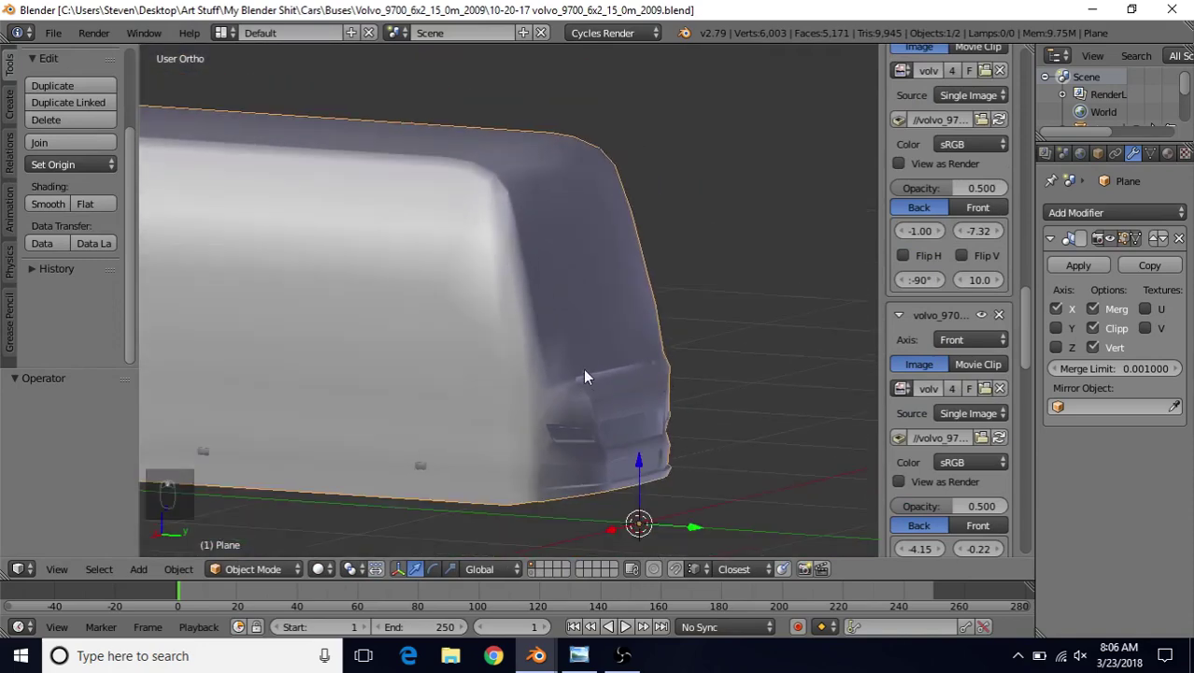
middle_drag(703, 363, 629, 338)
key(Tab)
Knife-cut a new edge across the corner face between the right and left vertices.
scroll(582, 430, up, 3)
middle_drag(581, 430, 488, 354)
scroll(490, 354, up, 2)
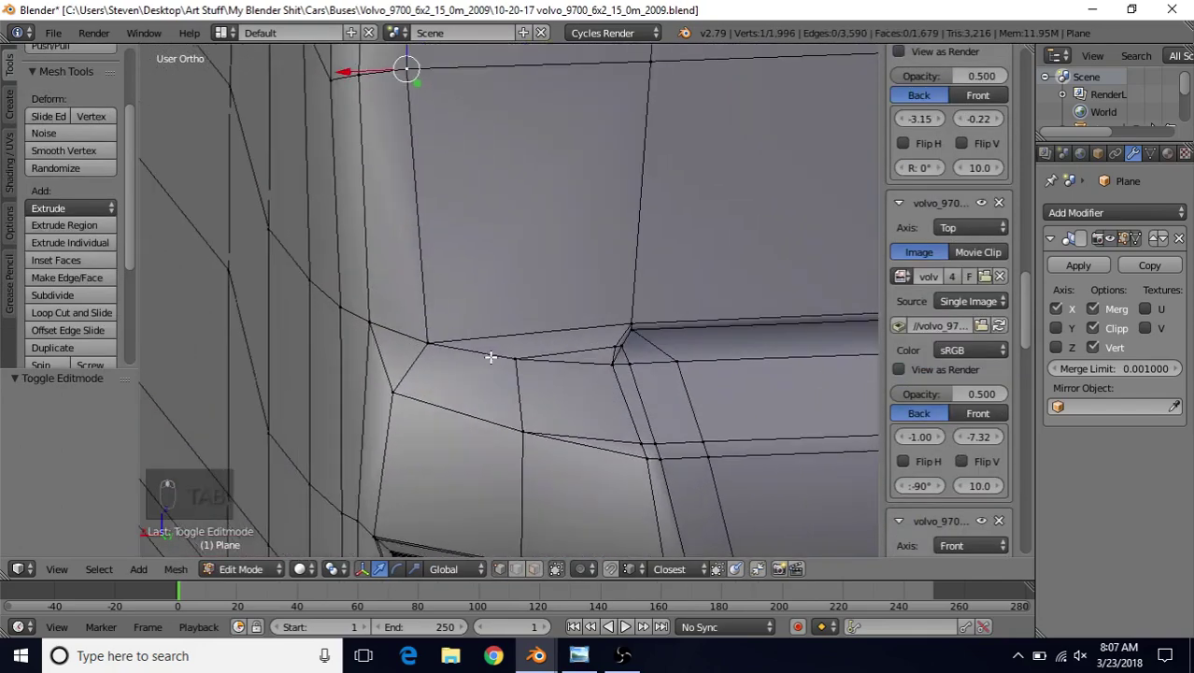
key(k)
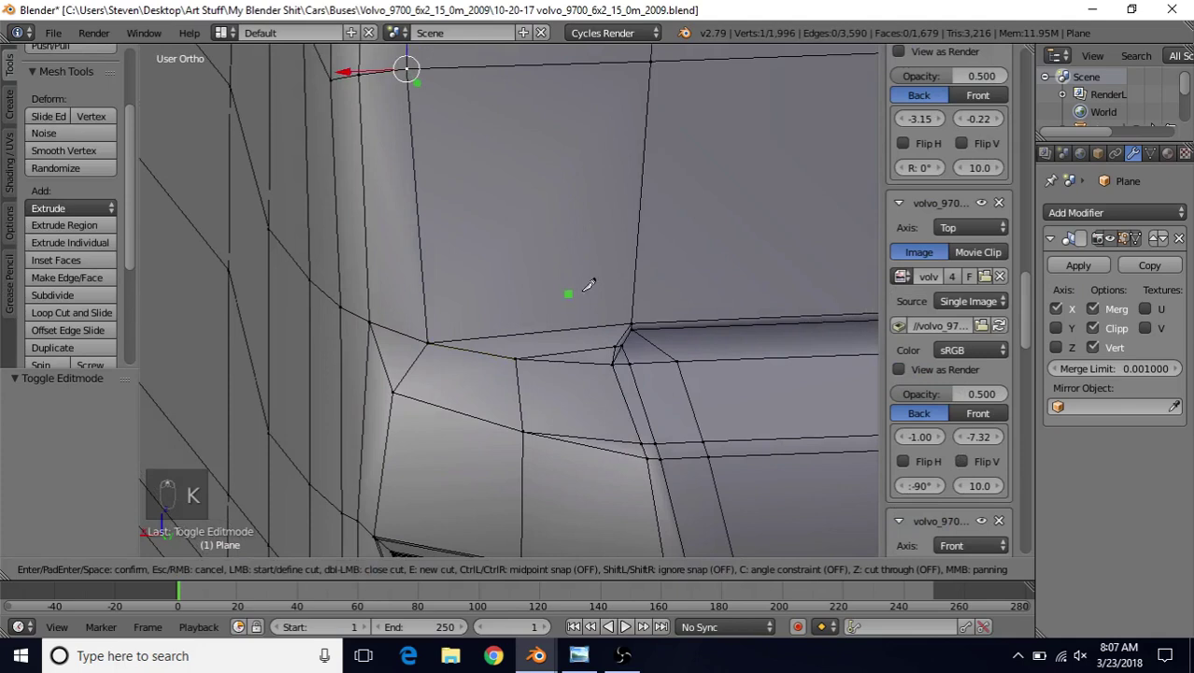
click(636, 312)
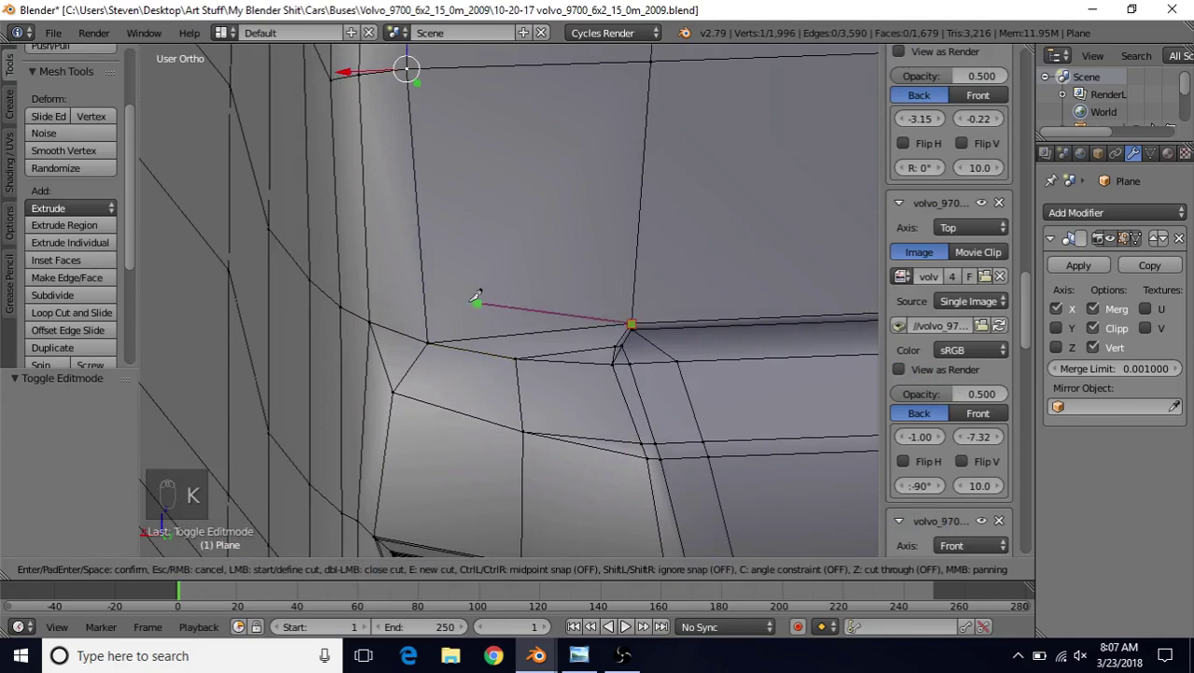
click(369, 320)
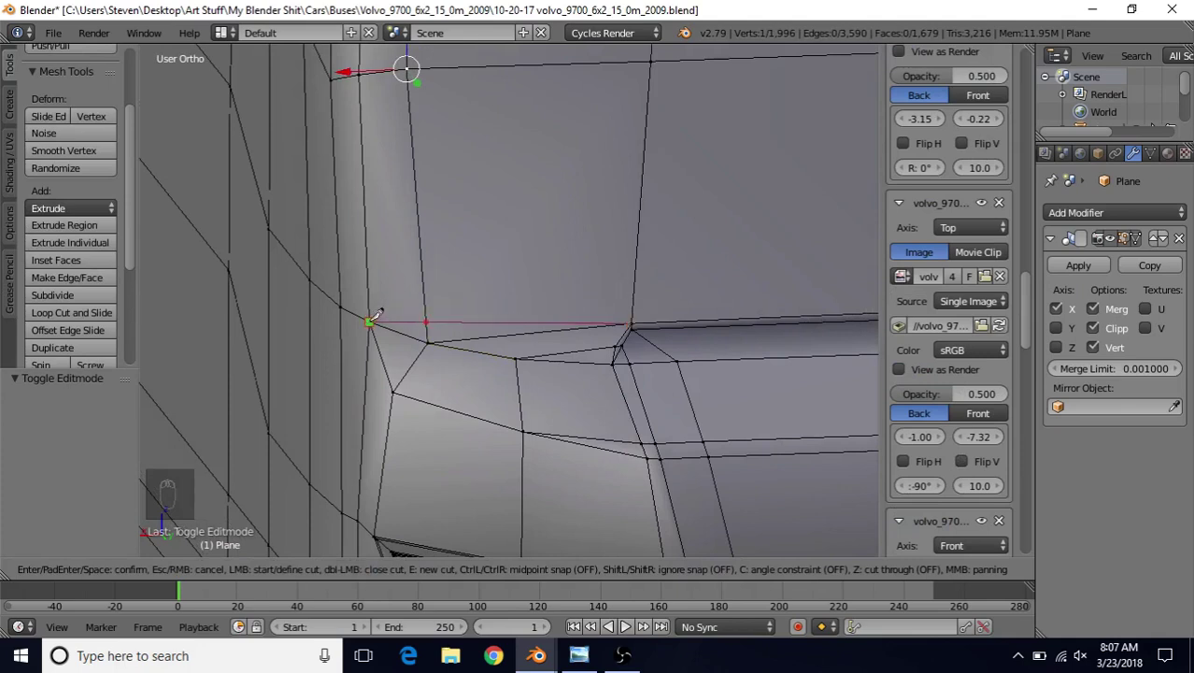
key(Return)
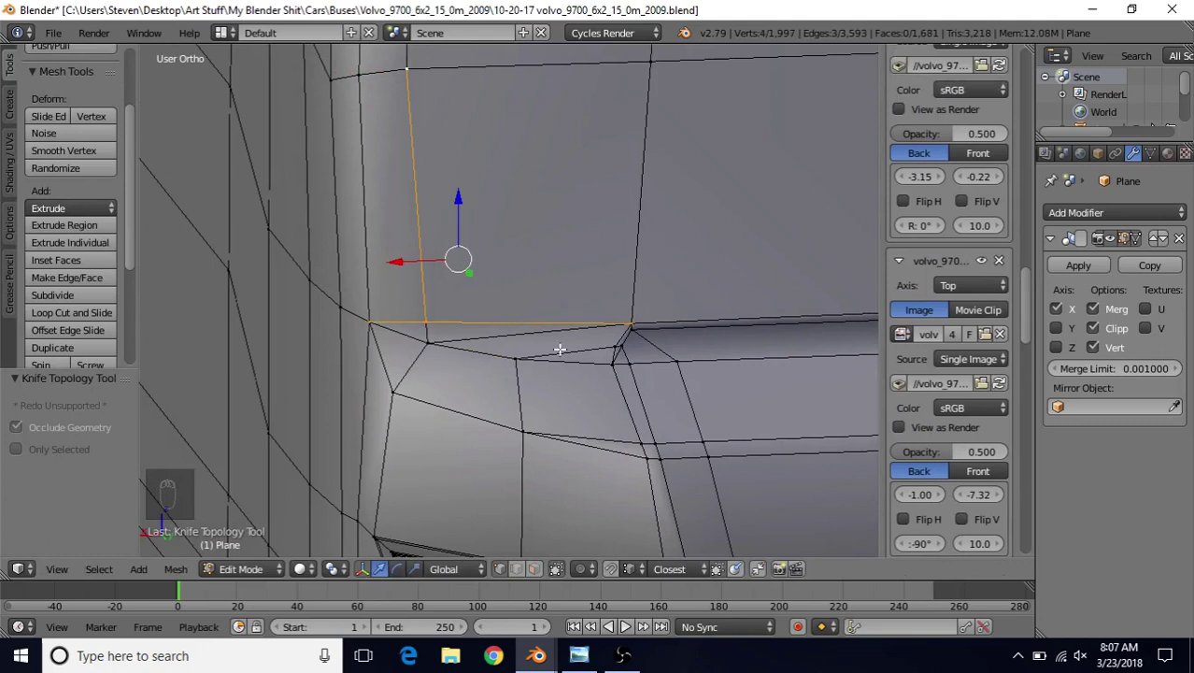
Dissolve the old diagonal edge on the corner.
right_click(496, 337)
key(Delete)
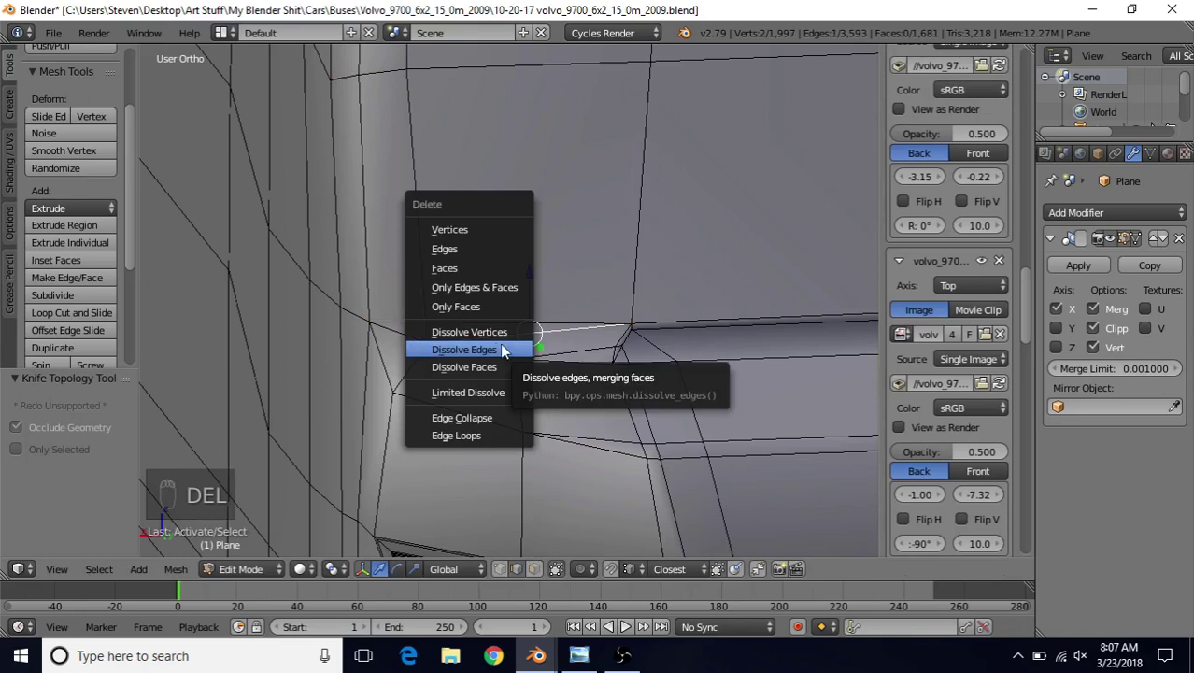
click(469, 349)
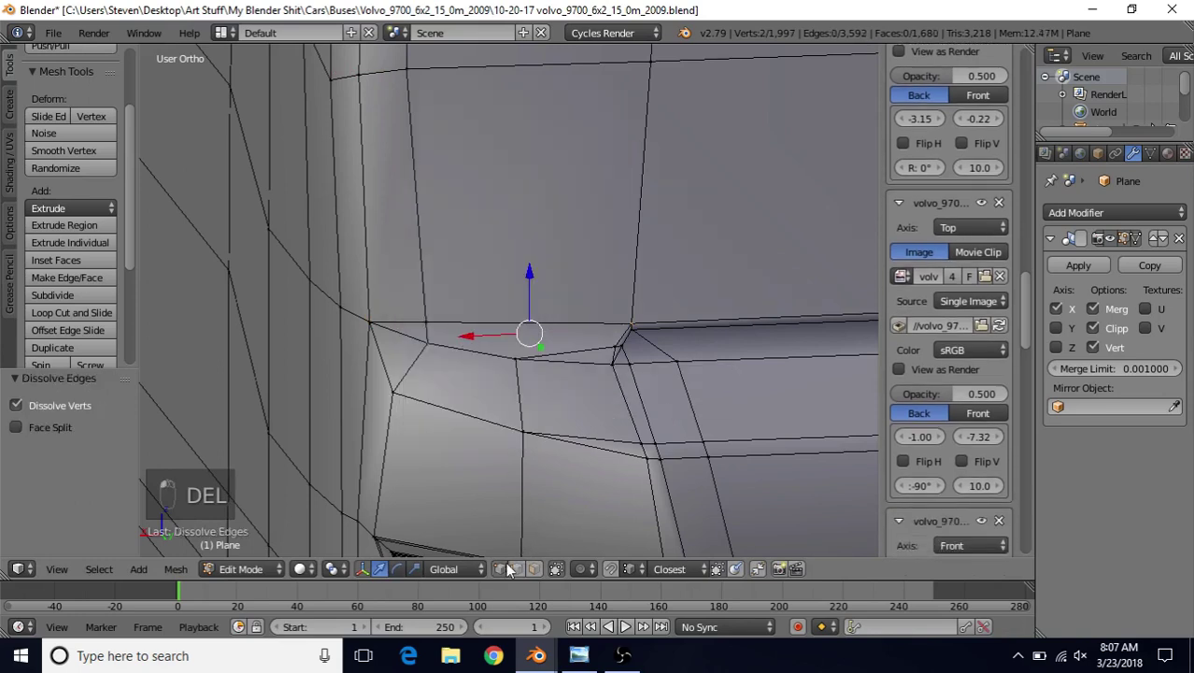
Join two corner vertices with a new edge, deselect all and return to Object Mode.
right_click(519, 358)
shift+right_click(615, 317)
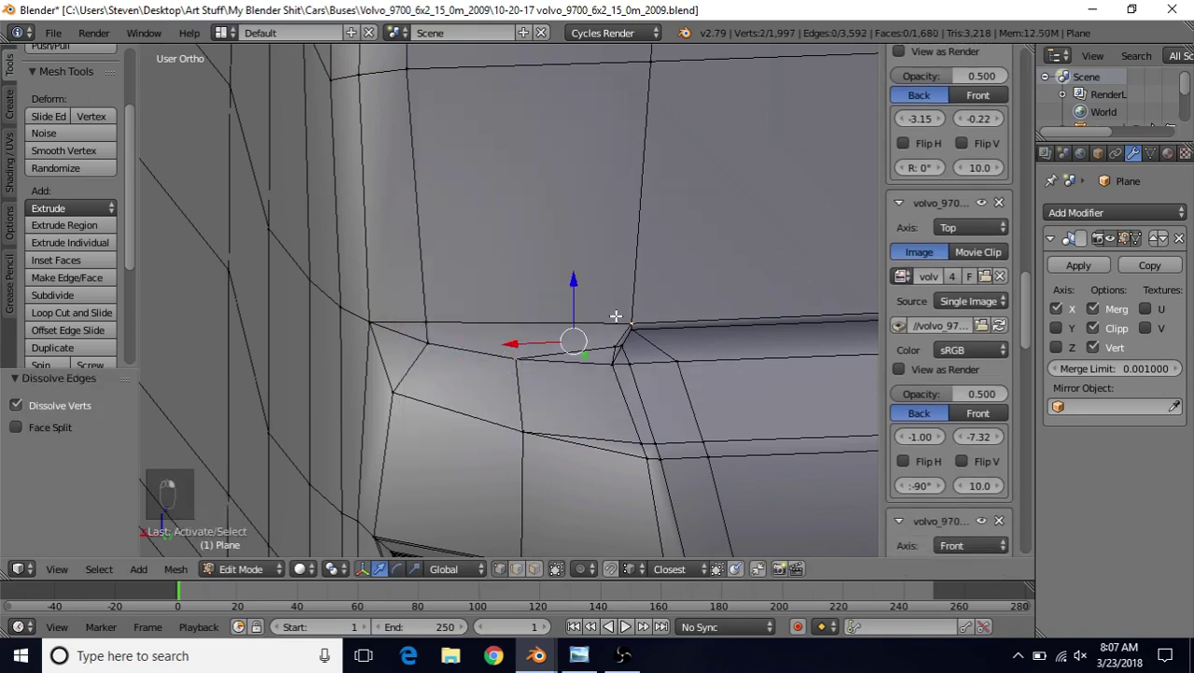
key(j)
key(a)
scroll(520, 347, down, 3)
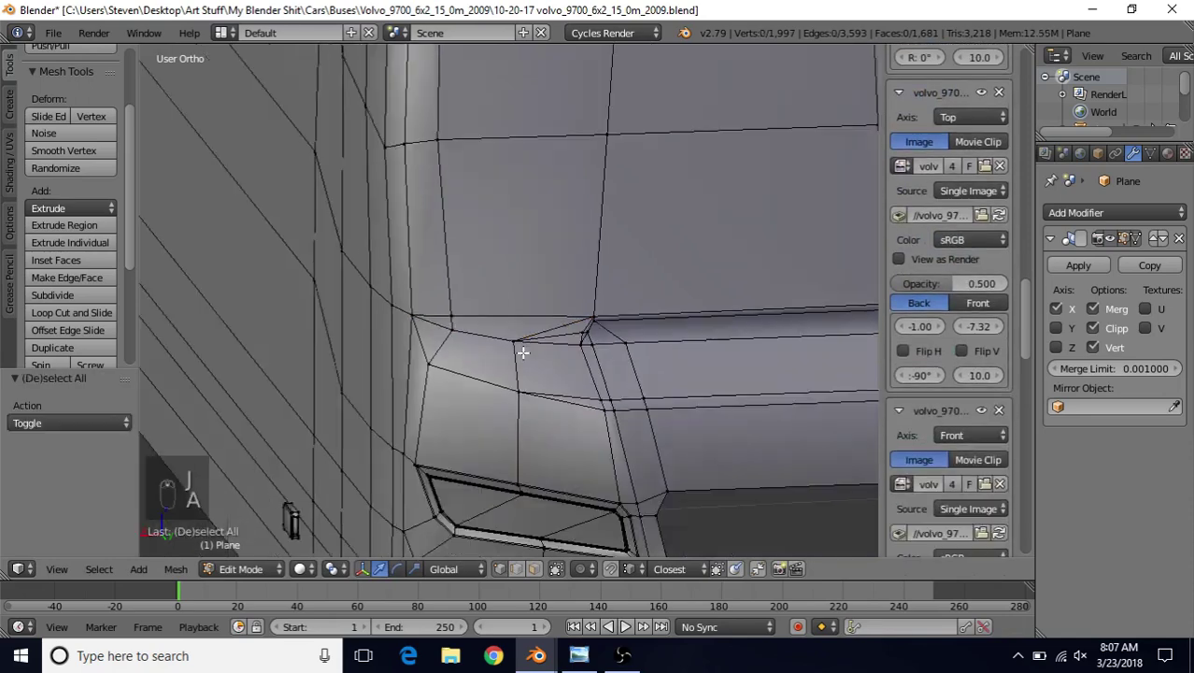
key(Tab)
scroll(504, 360, down, 4)
Close the N Properties shelf and pan to recentre the bus front in the view.
middle_drag(555, 310, 593, 302)
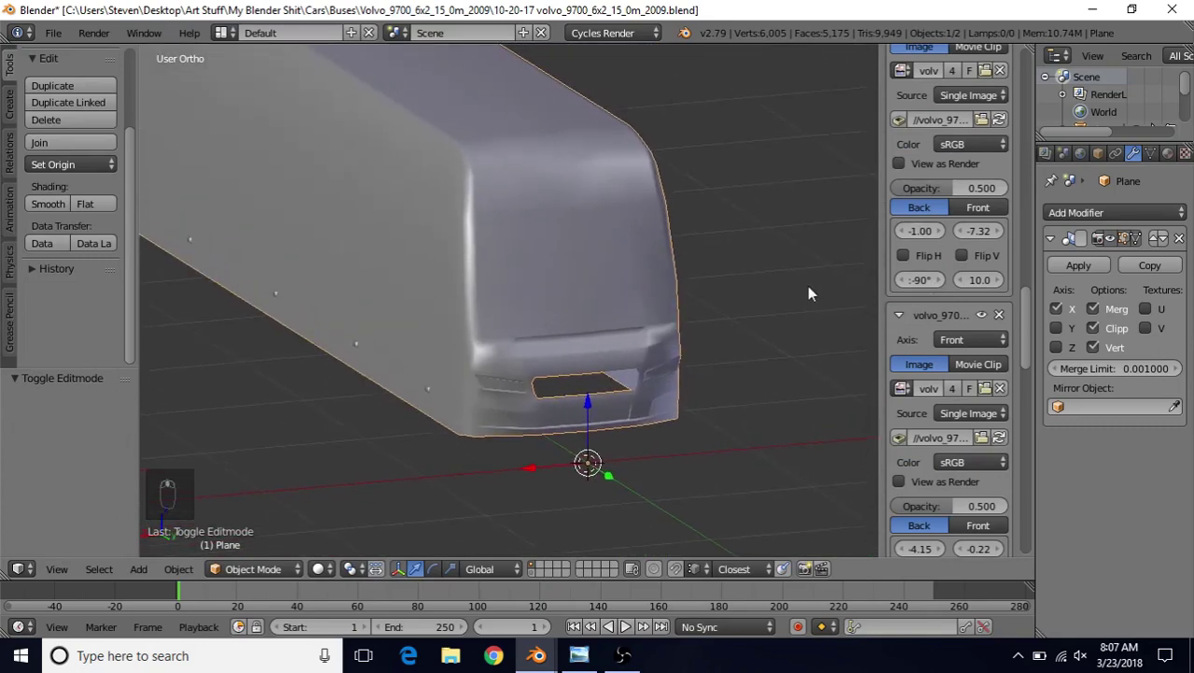
key(n)
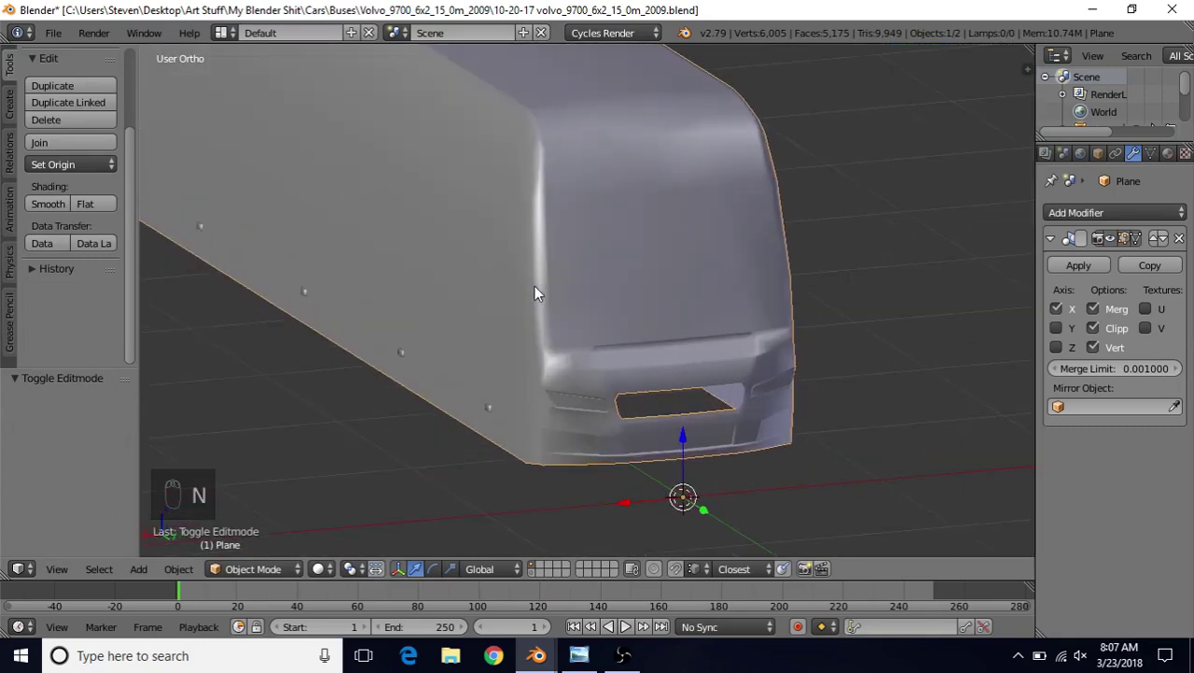
shift+middle_drag(521, 306, 441, 310)
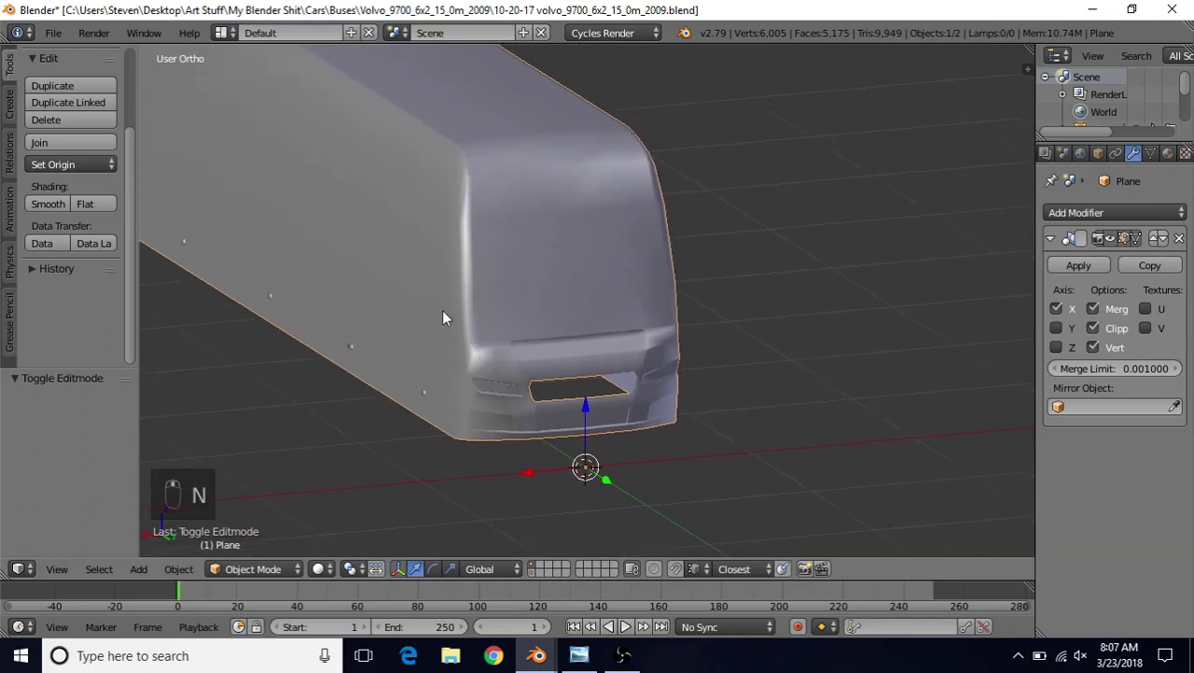
Save the project as volvo_9700_6x2_15_0m_2009.blend via File > Save.
click(54, 33)
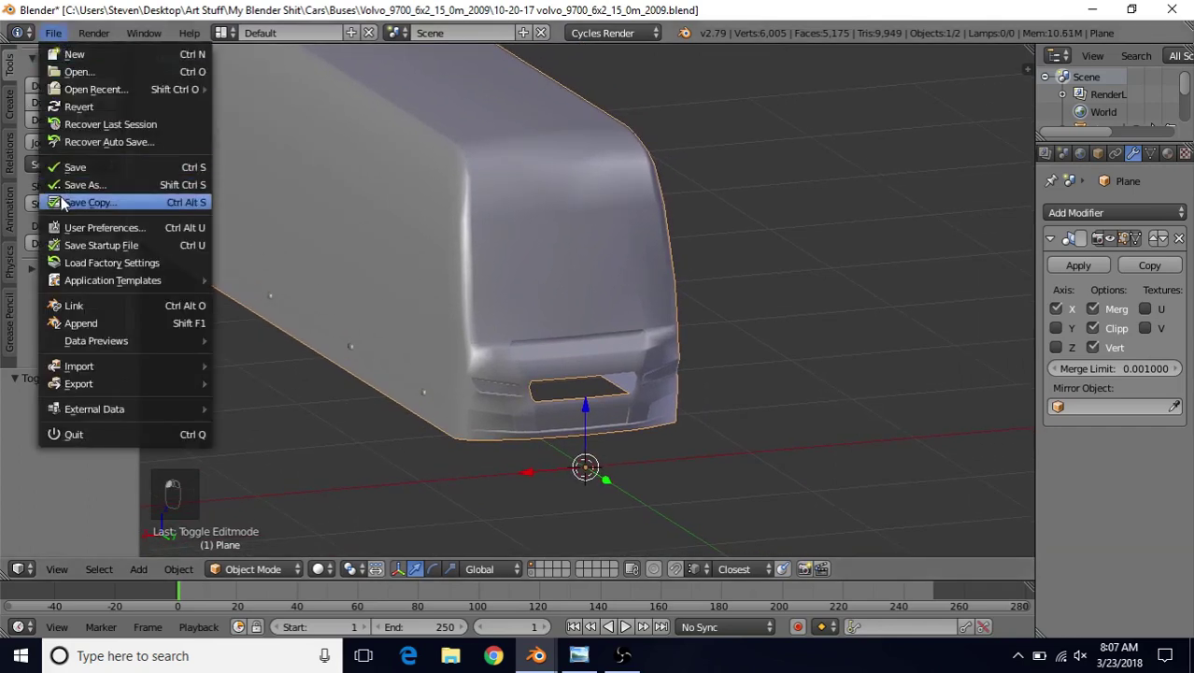
click(83, 167)
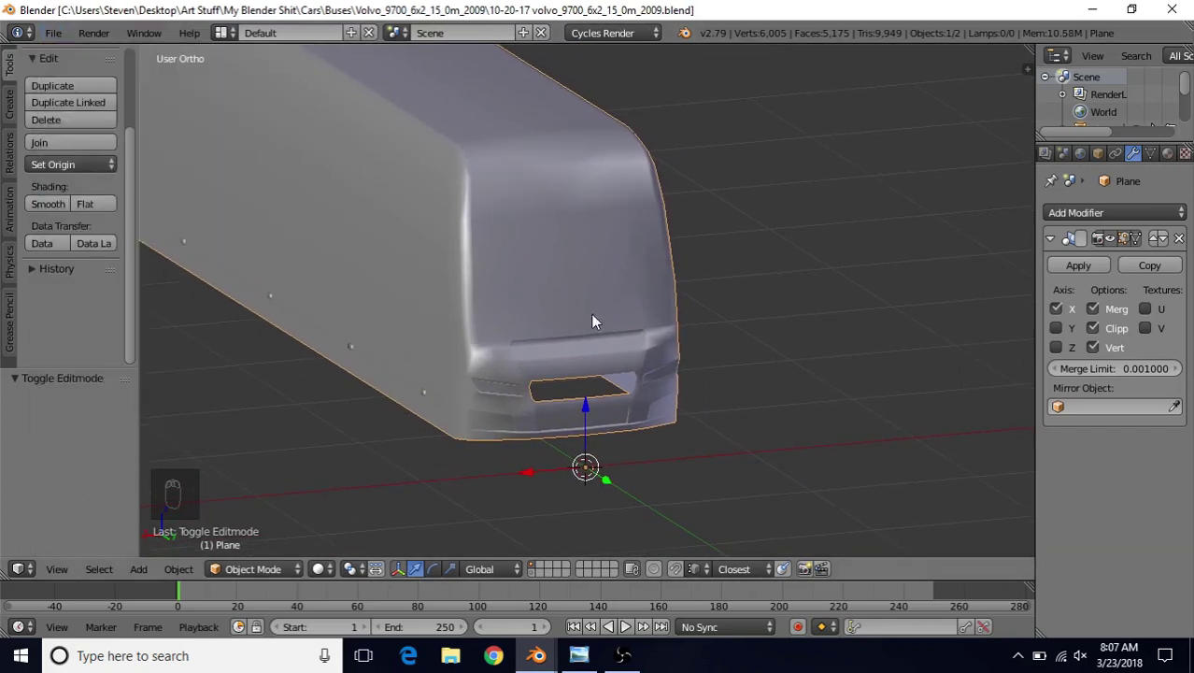